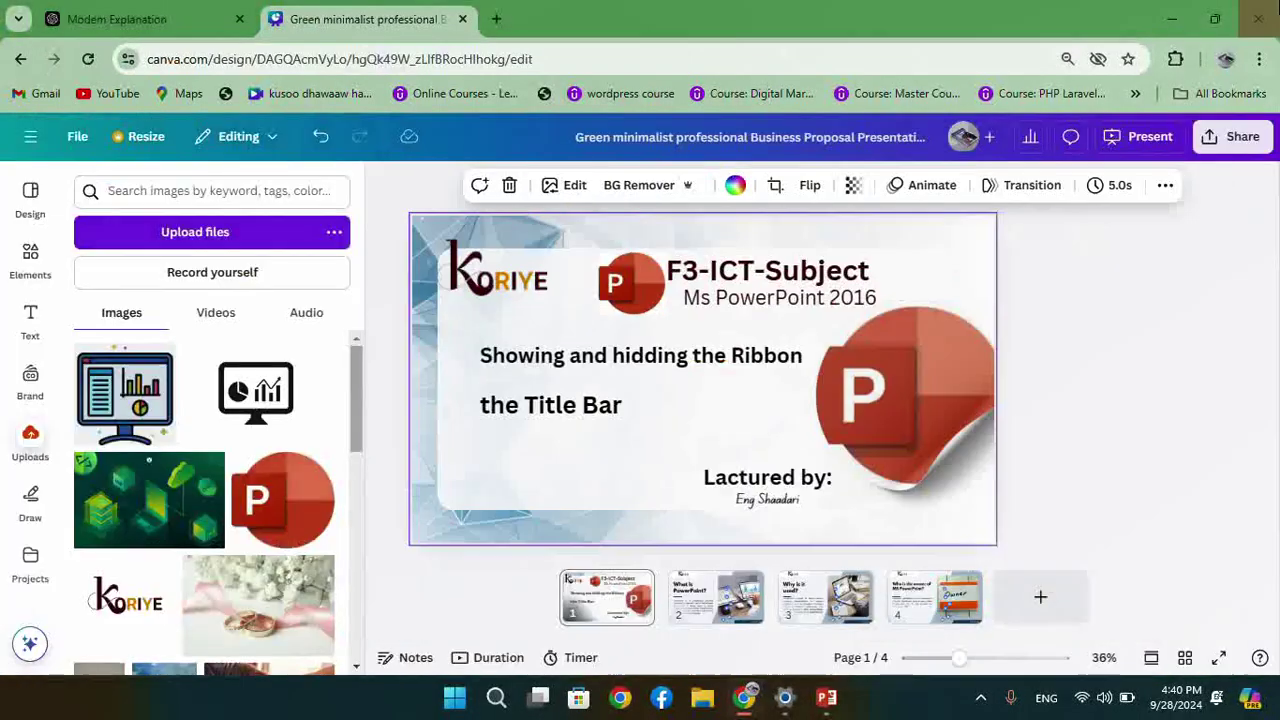
Step: Minimize the Chrome window showing the Canva title slide
{"action": "left_click", "coordinate": [1170, 38]}
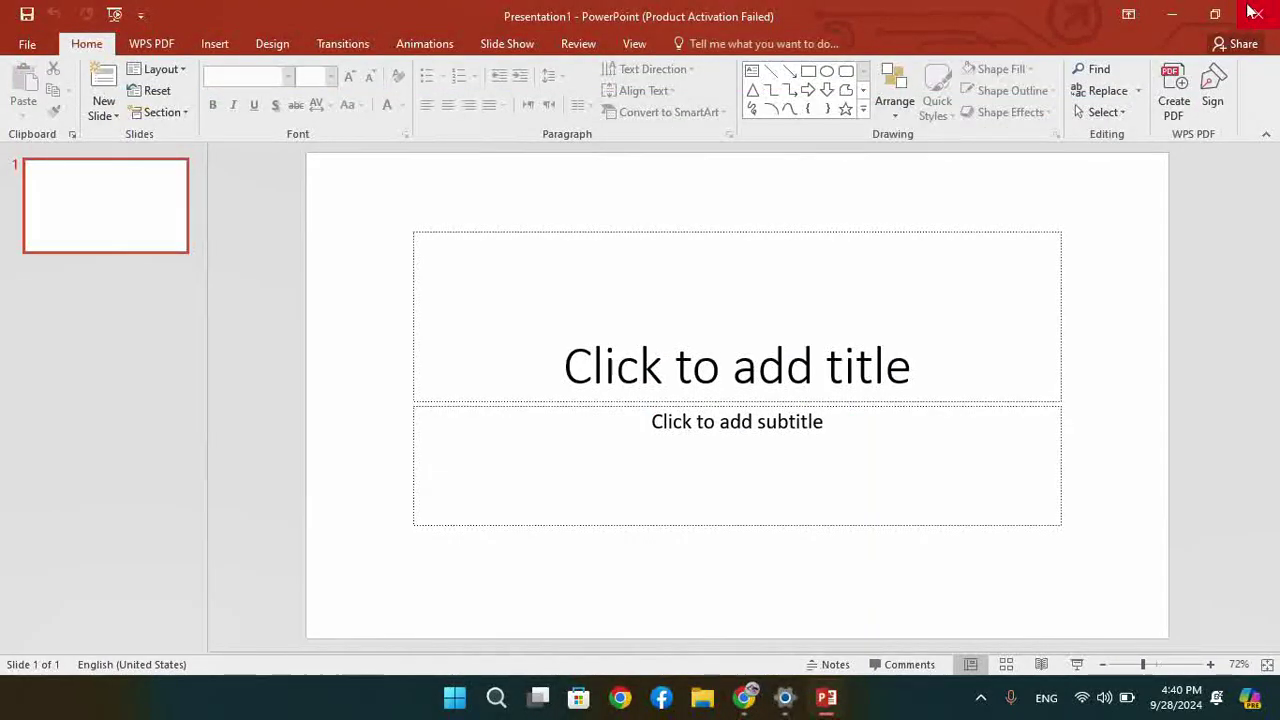
Step: Close the PowerPoint and Settings windows and relaunch PowerPoint 2016 from Recent in Windows Search
{"action": "left_click", "coordinate": [1258, 14]}
{"action": "left_click", "coordinate": [1258, 14]}
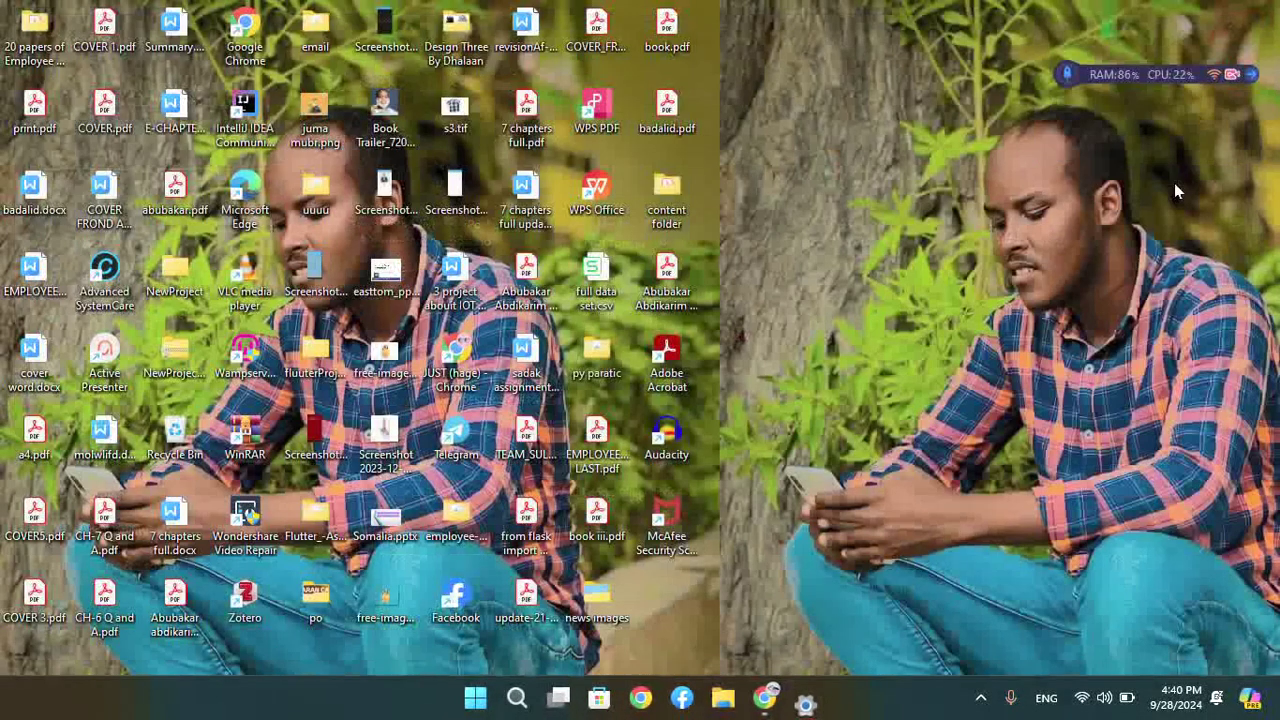
{"action": "left_click", "coordinate": [532, 698]}
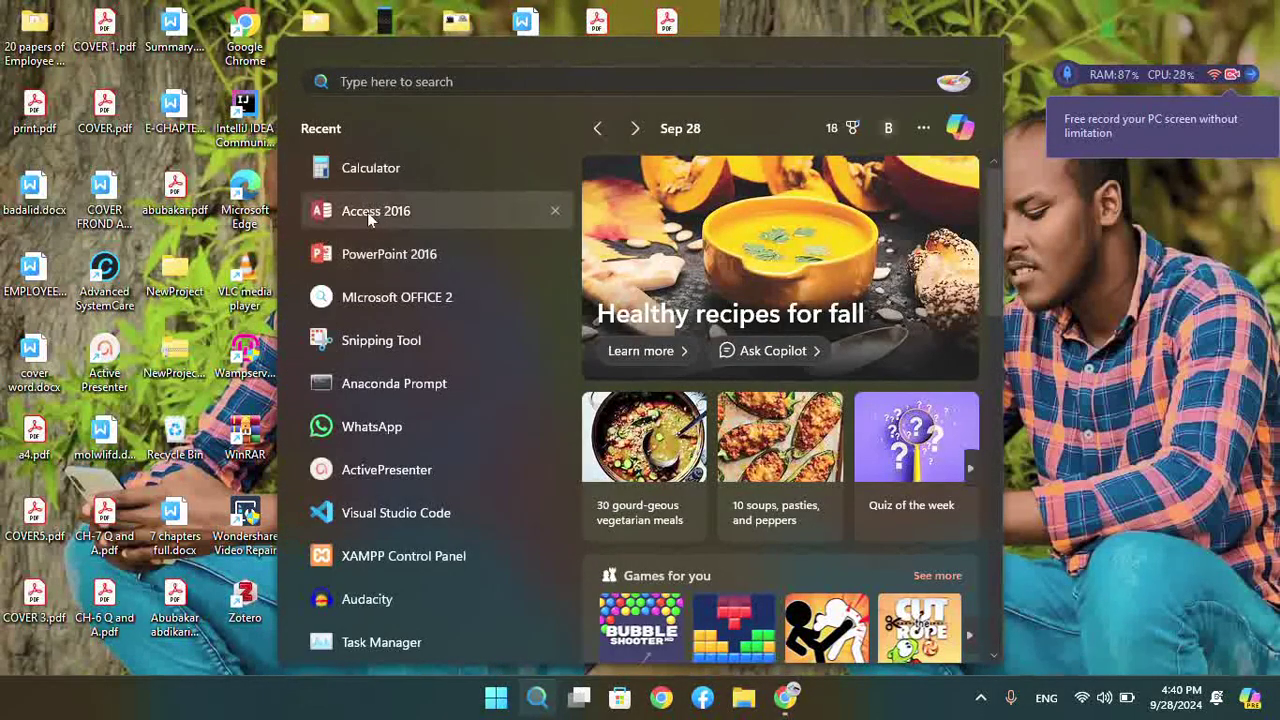
{"action": "left_click", "coordinate": [397, 256]}
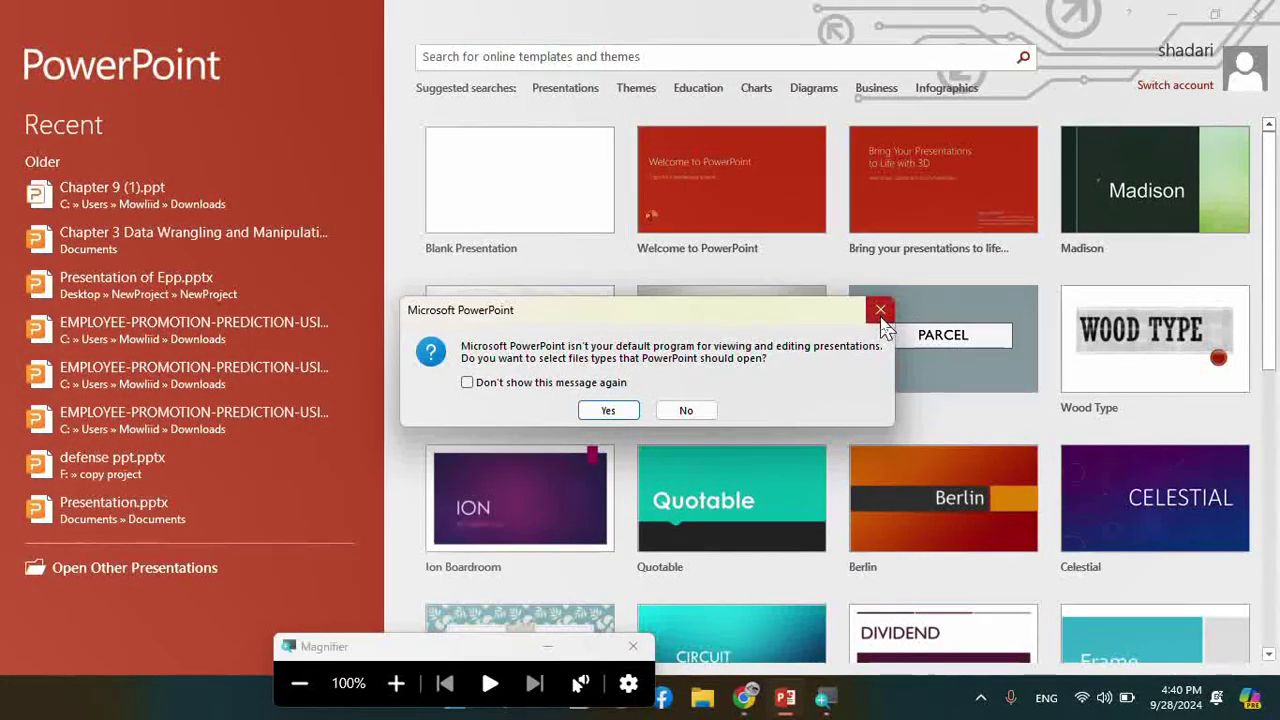
Step: Dismiss the default-program and Office activation prompts, then create a new Blank Presentation
{"action": "left_click", "coordinate": [880, 312]}
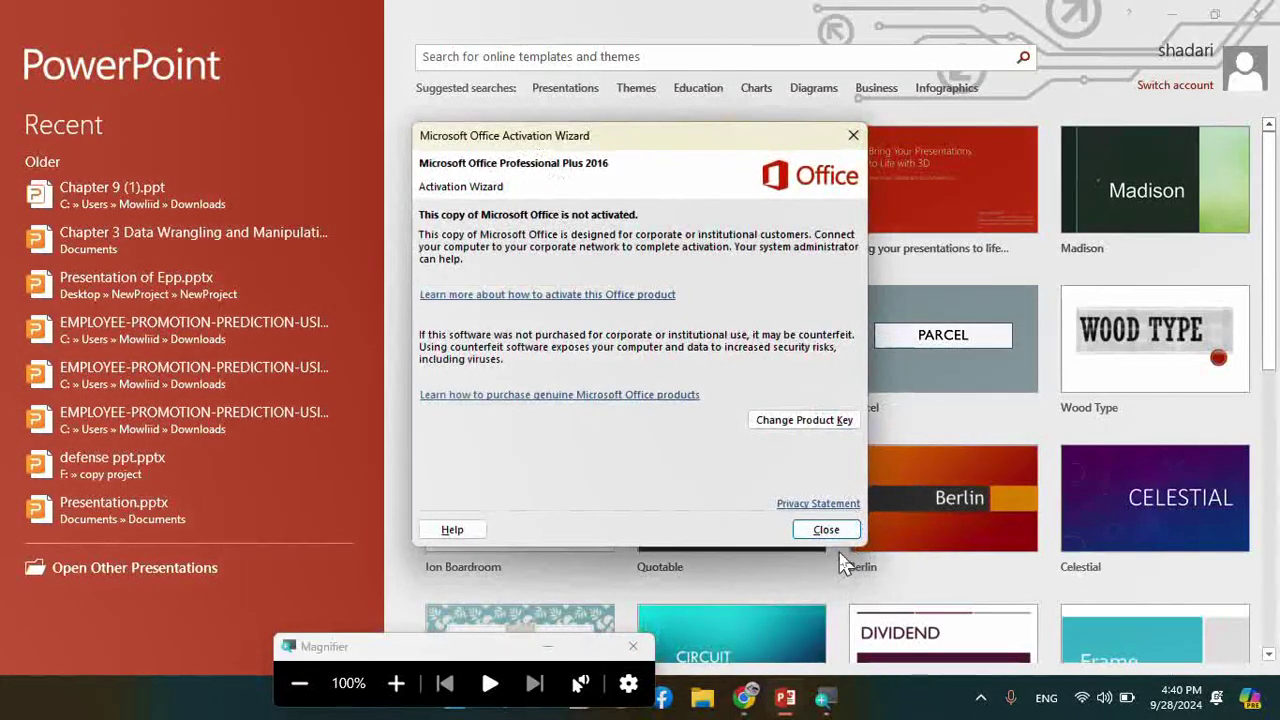
{"action": "left_click", "coordinate": [828, 531]}
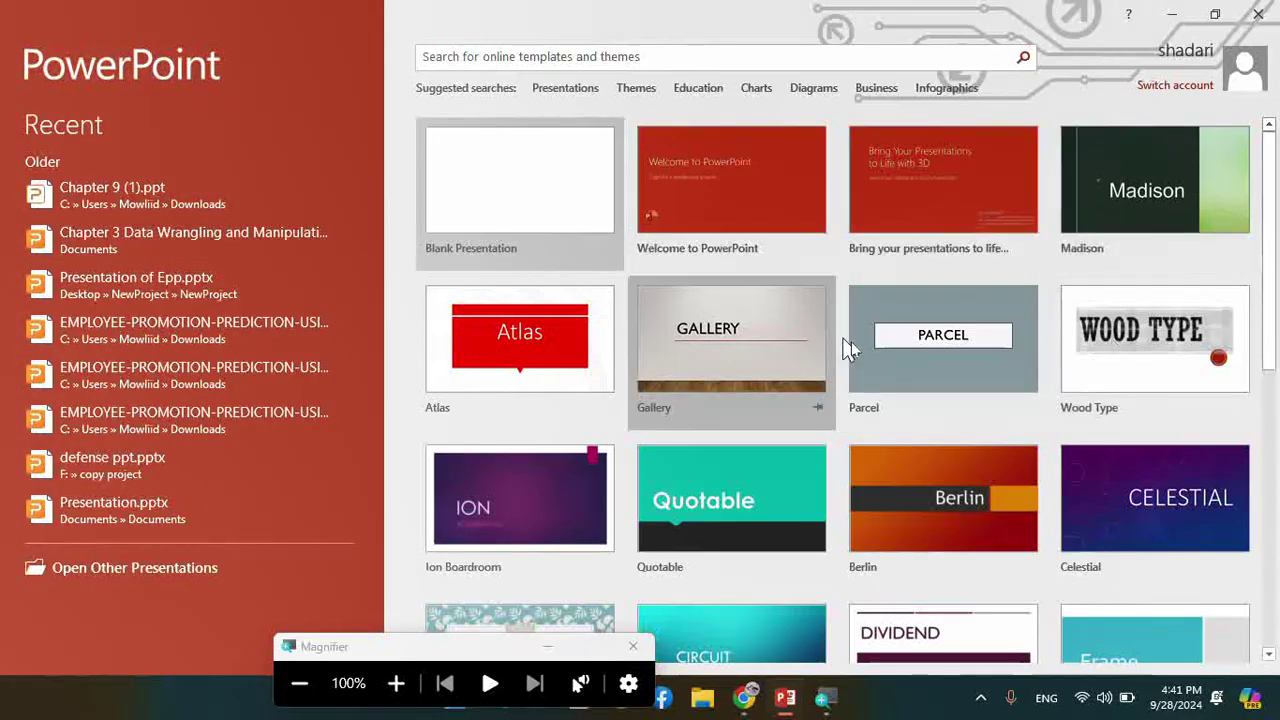
{"action": "left_click", "coordinate": [530, 212]}
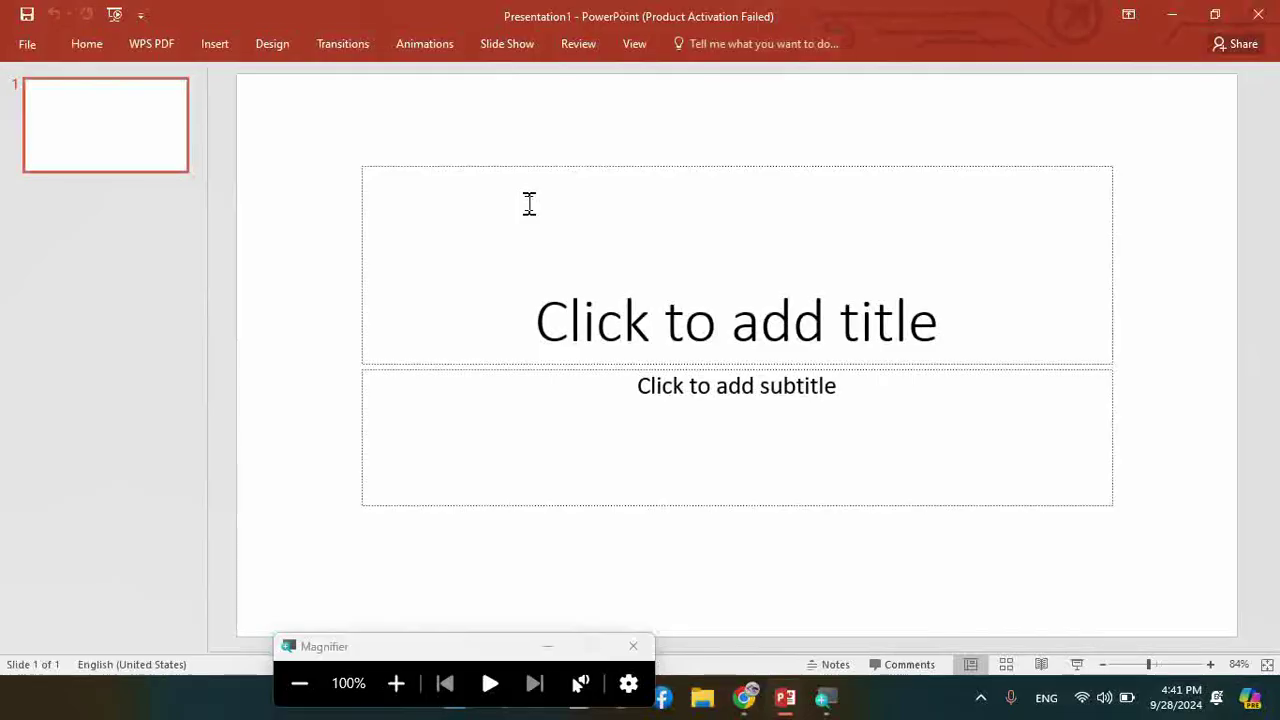
Step: Temporarily drop down the Home commands, then collapse the ribbon back to tabs only
{"action": "key", "text": "super"}
{"action": "left_click", "coordinate": [777, 17]}
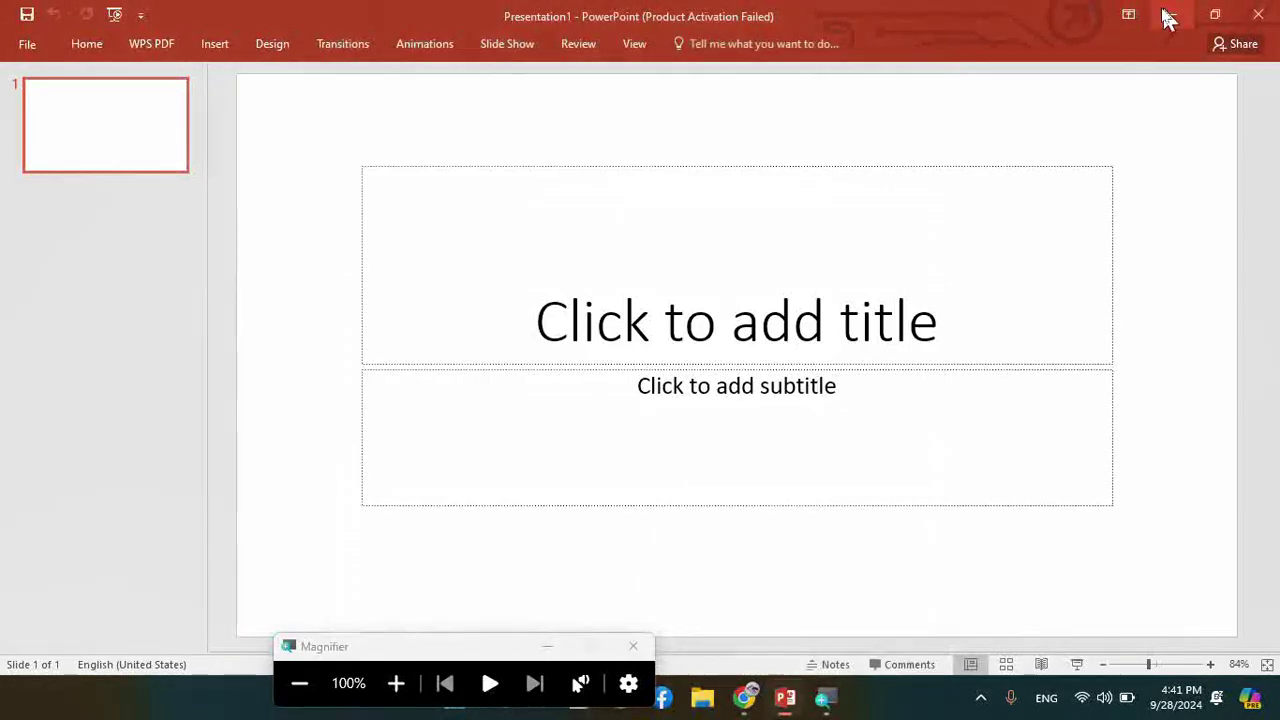
{"action": "left_click", "coordinate": [84, 52]}
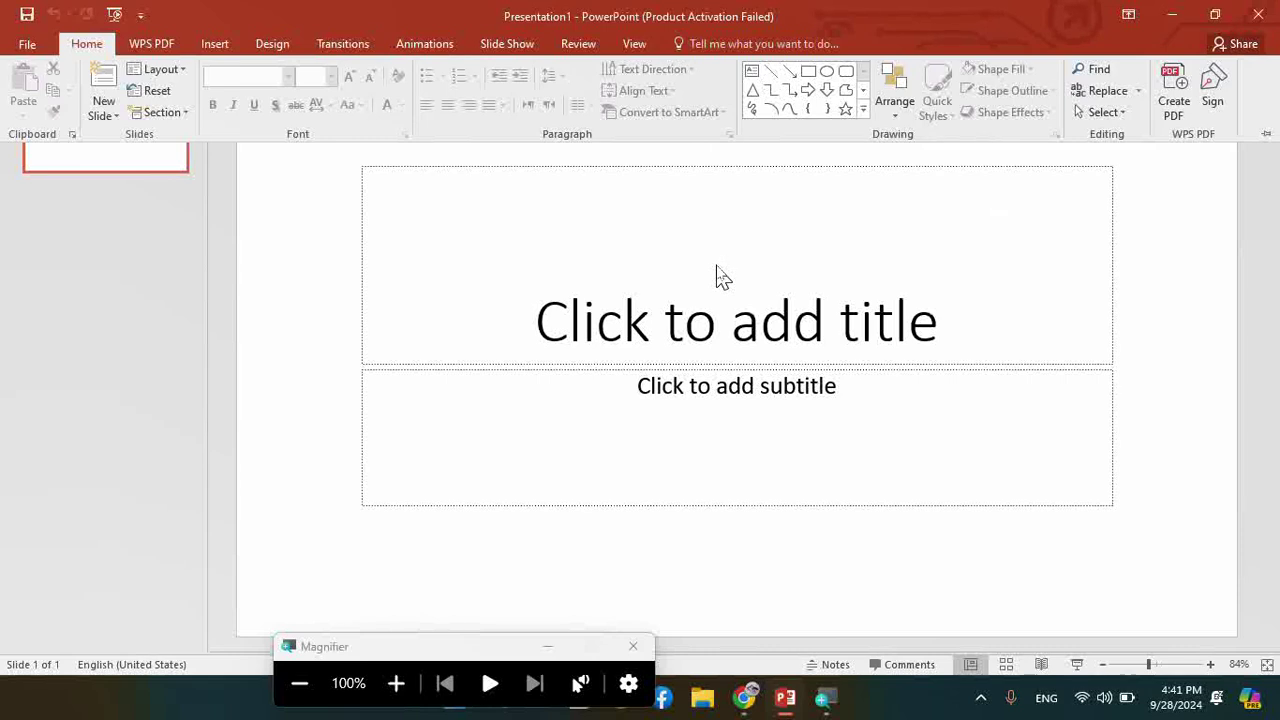
{"action": "left_click", "coordinate": [300, 274]}
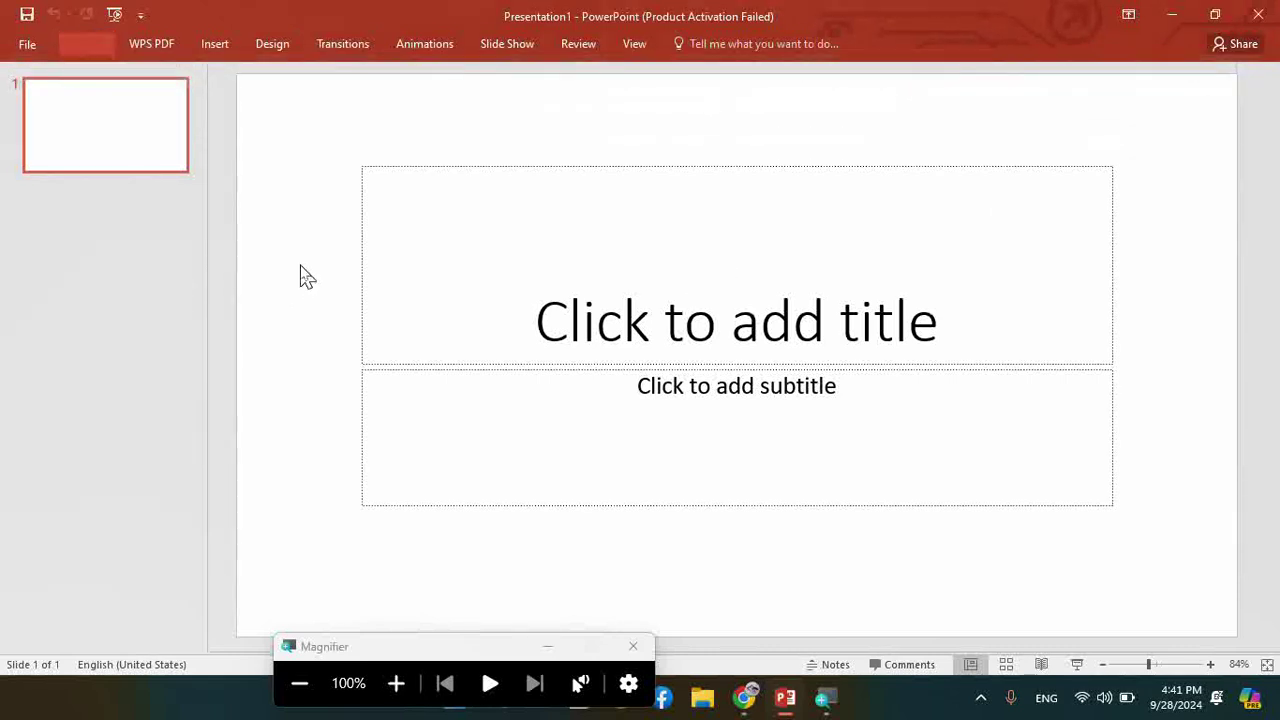
Step: Toggle the Insert commands open and closed, leave them showing, and magnify the screen
{"action": "left_click", "coordinate": [212, 44]}
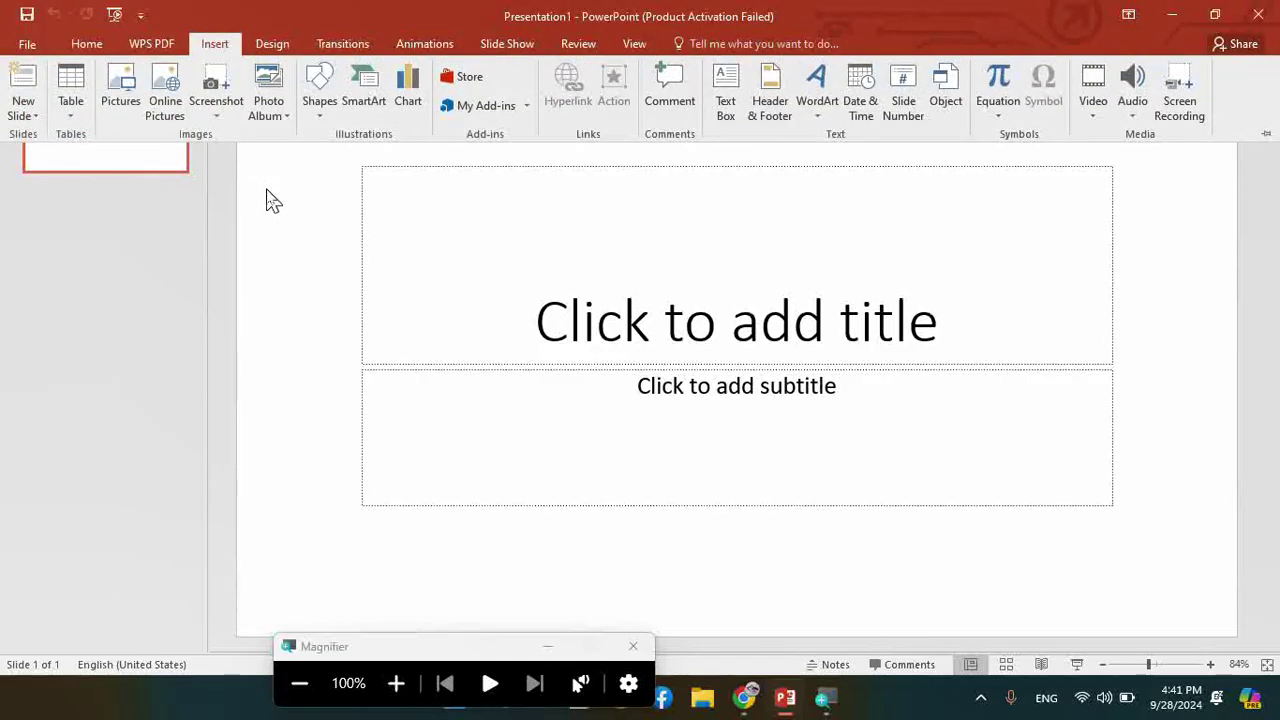
{"action": "left_click", "coordinate": [266, 198]}
{"action": "left_click", "coordinate": [230, 52]}
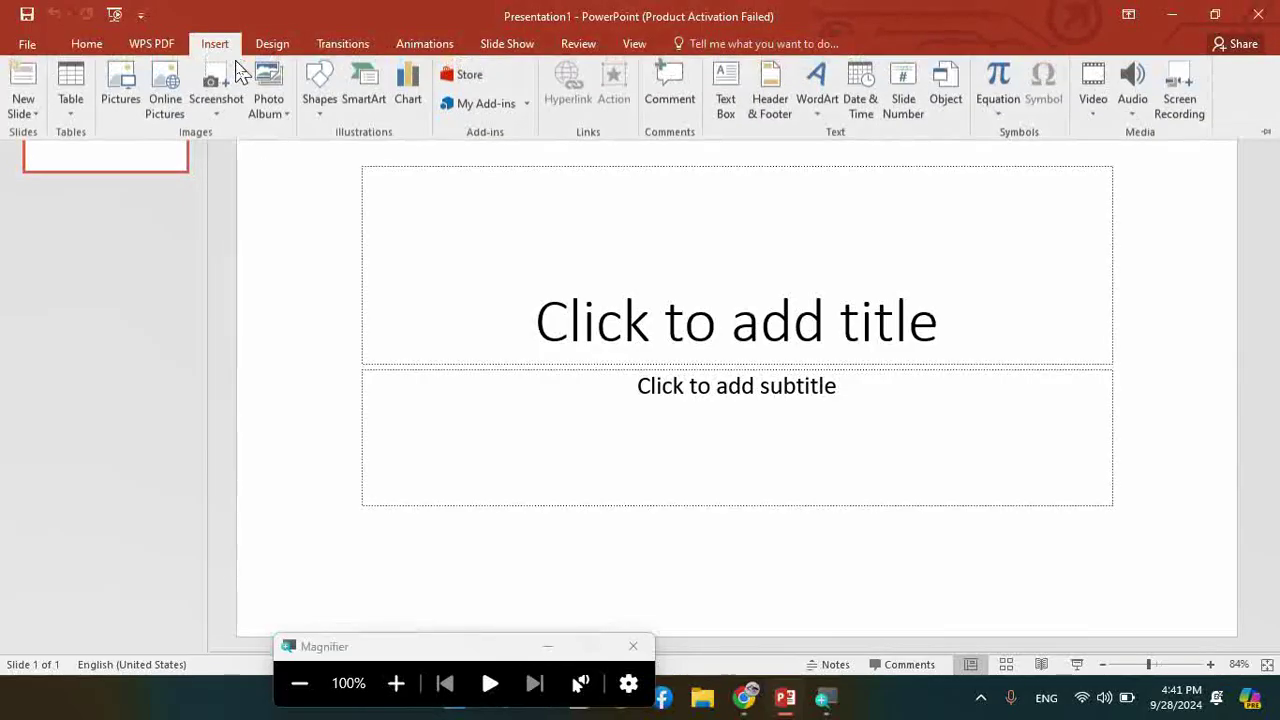
{"action": "left_click", "coordinate": [268, 182]}
{"action": "left_click", "coordinate": [214, 44]}
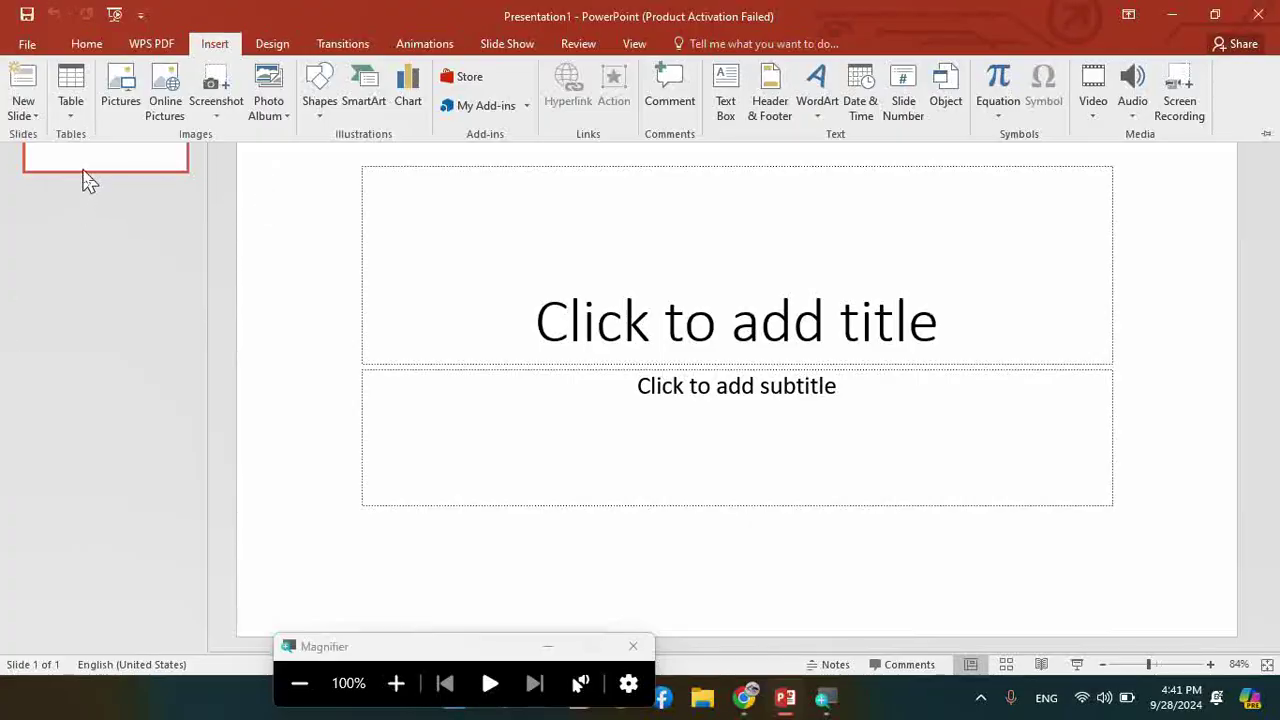
{"action": "key", "text": "super+plus"}
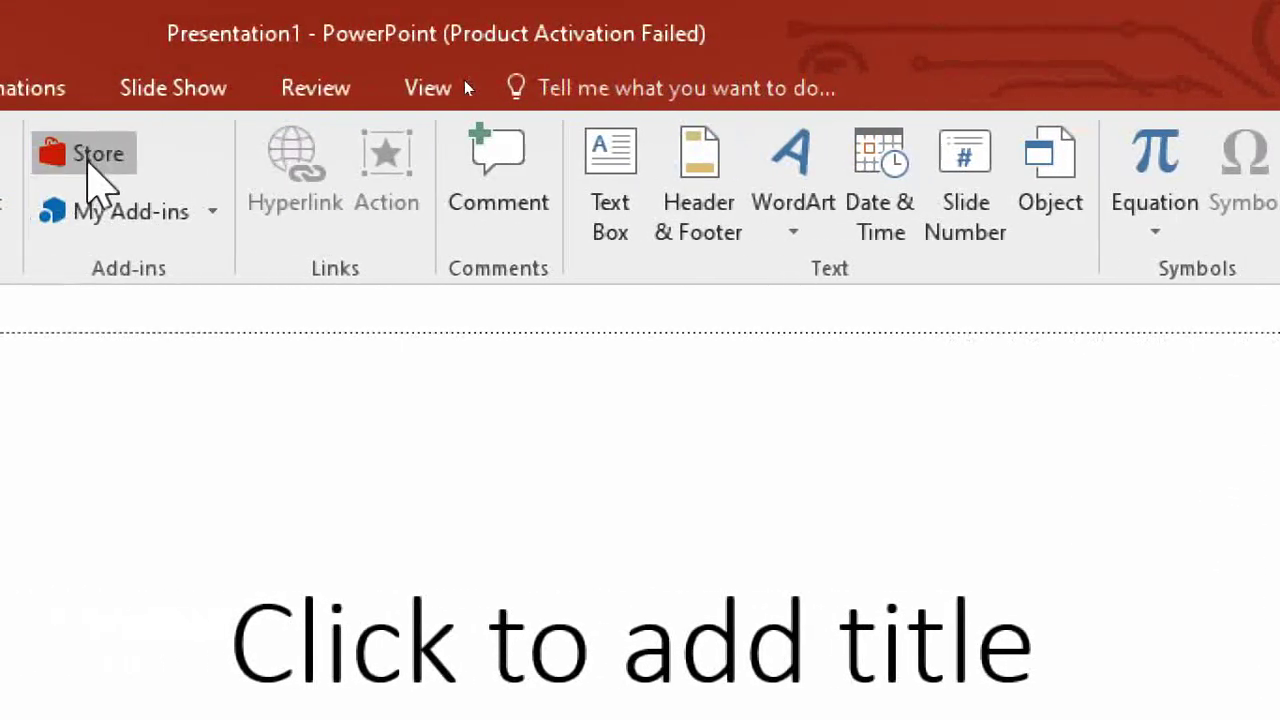
Step: Collapse Insert, show the Transitions commands, and open the Ribbon Display Options list
{"action": "double_click", "coordinate": [75, 88]}
{"action": "left_click", "coordinate": [72, 88]}
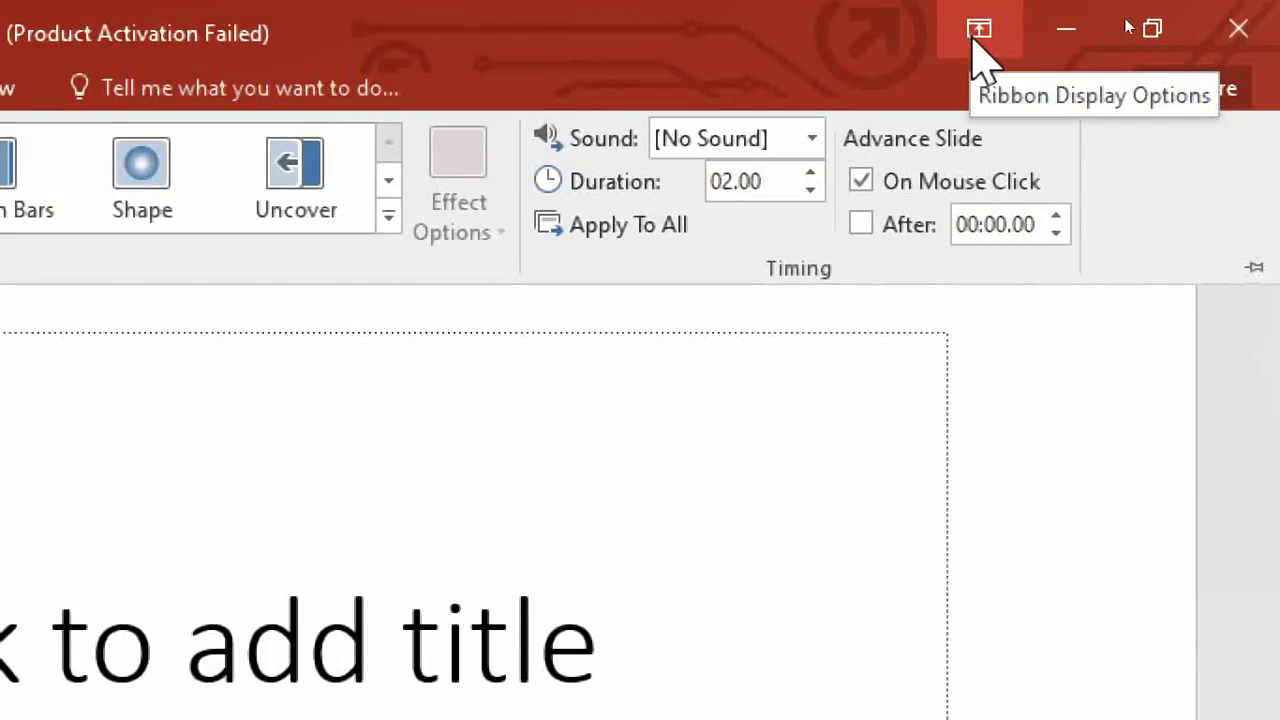
{"action": "left_click", "coordinate": [979, 30]}
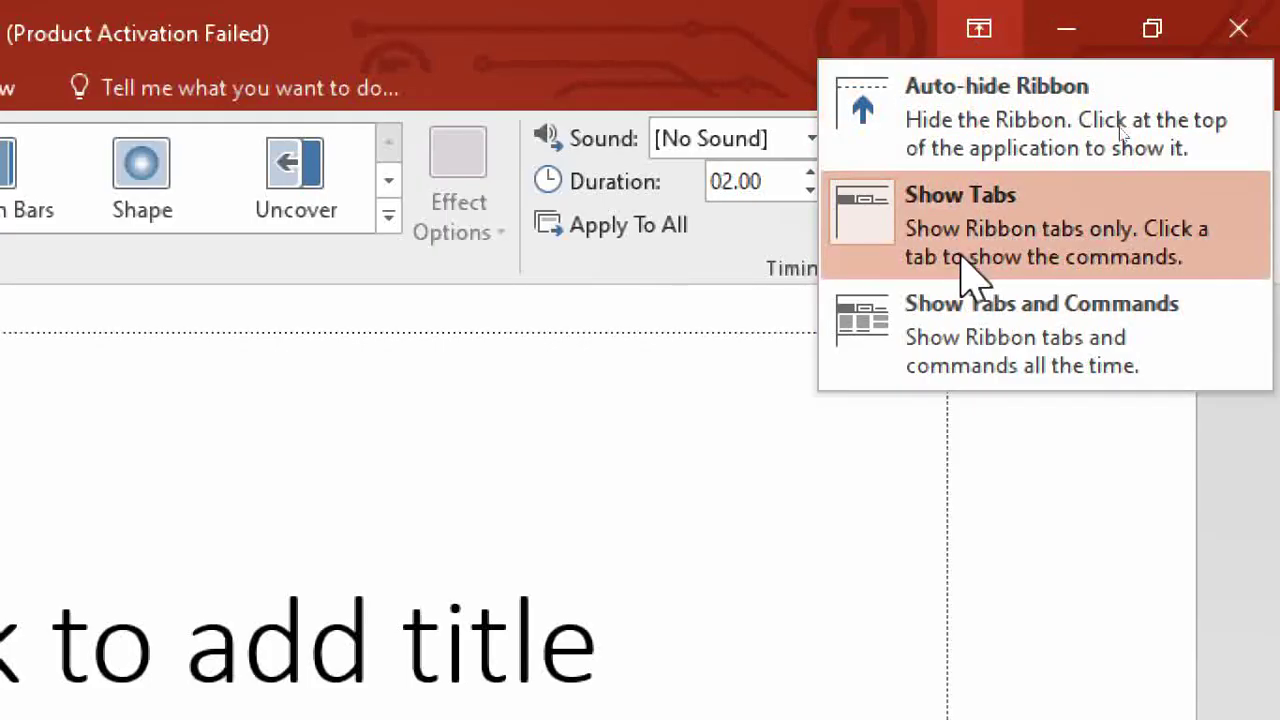
{"action": "left_click", "coordinate": [986, 100]}
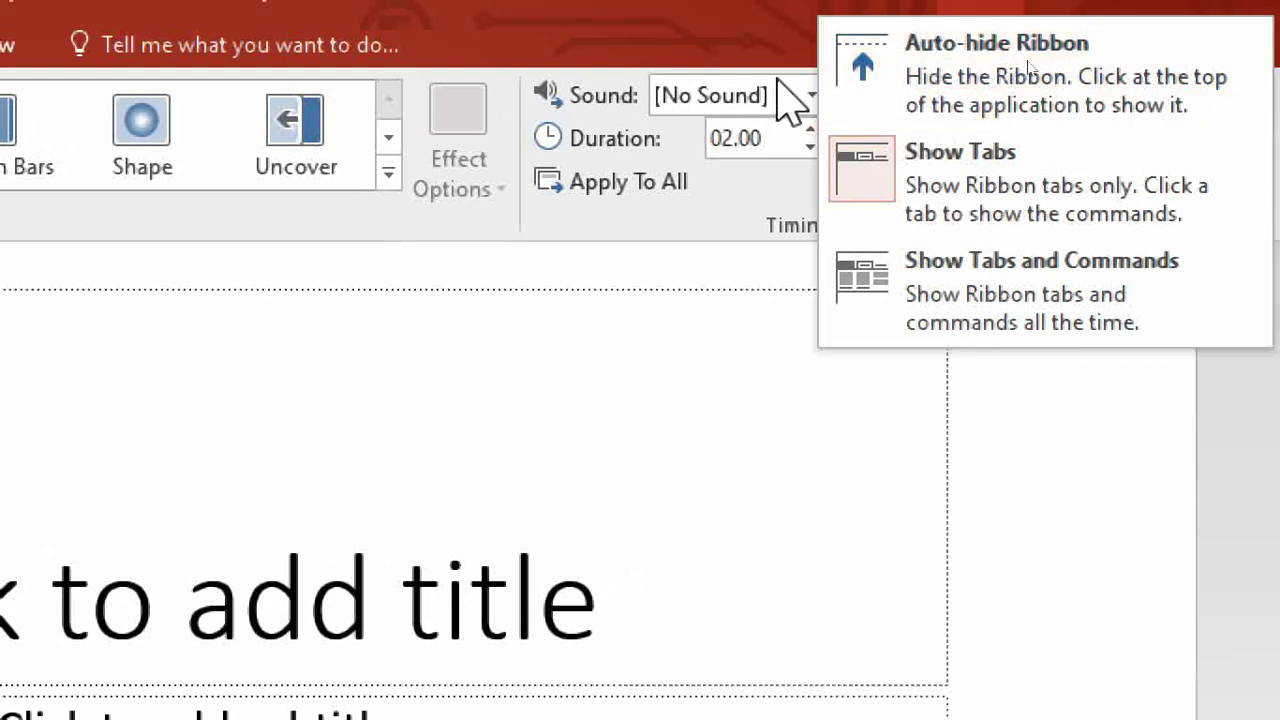
Step: Restore normal magnification, choose Auto-hide Ribbon, reveal the ribbon on Home, and reopen the display options
{"action": "key", "text": "super+minus"}
{"action": "left_click", "coordinate": [1109, 57]}
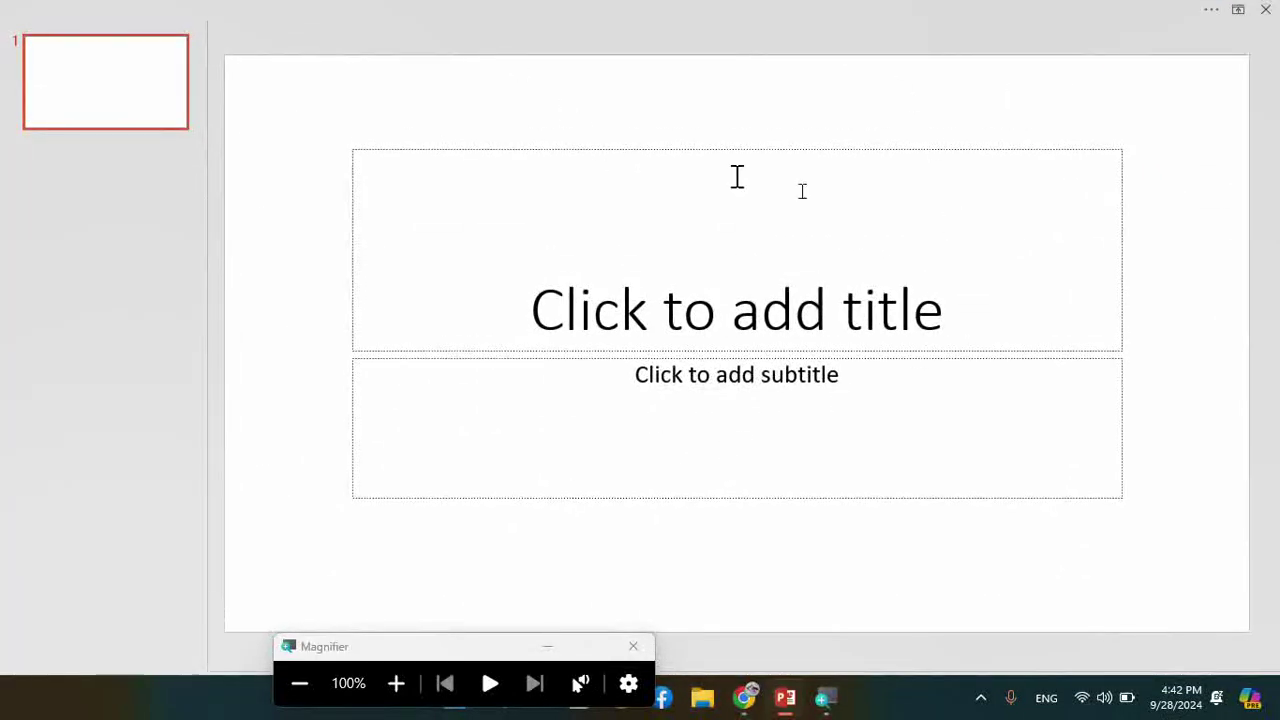
{"action": "left_click", "coordinate": [487, 11]}
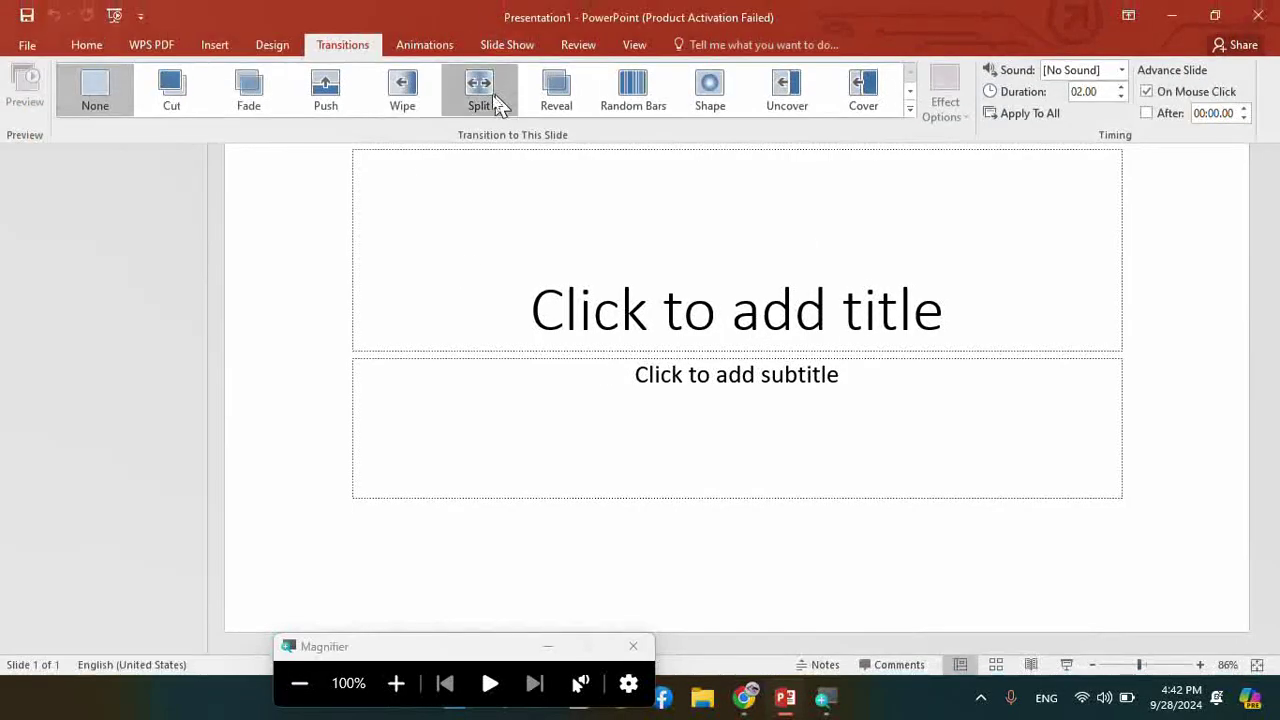
{"action": "left_click", "coordinate": [88, 45]}
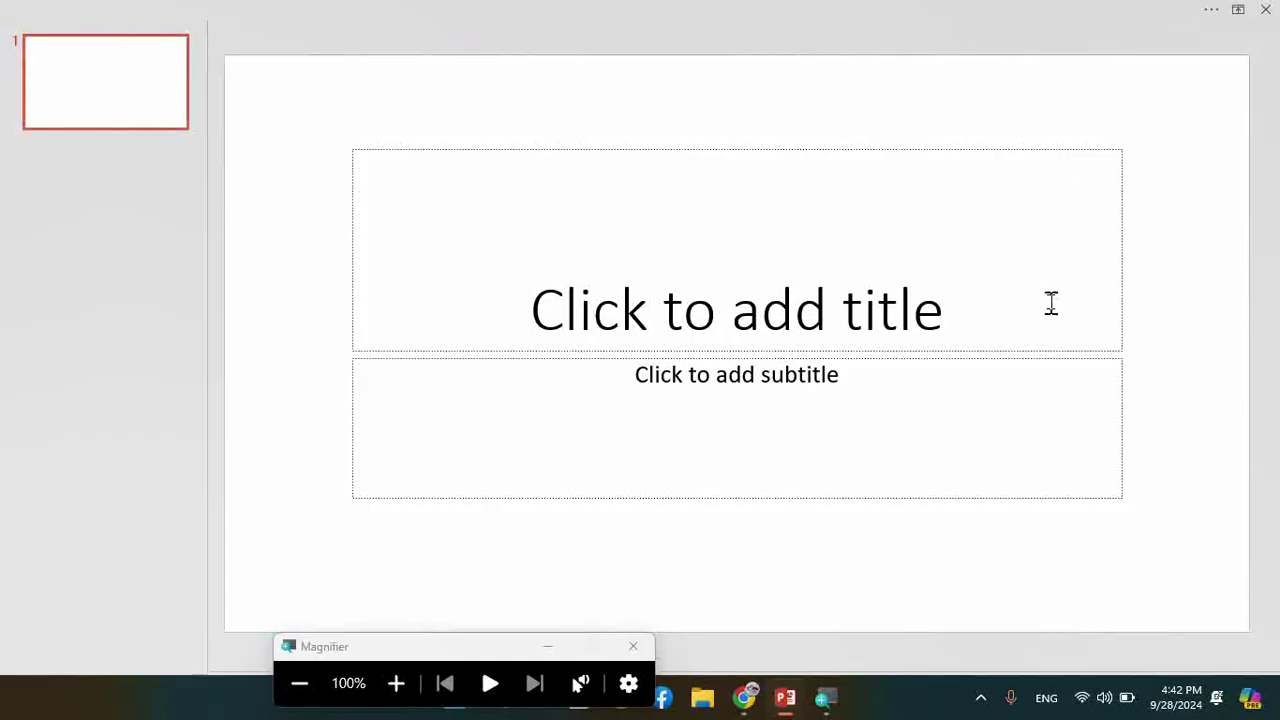
{"action": "left_click", "coordinate": [547, 646]}
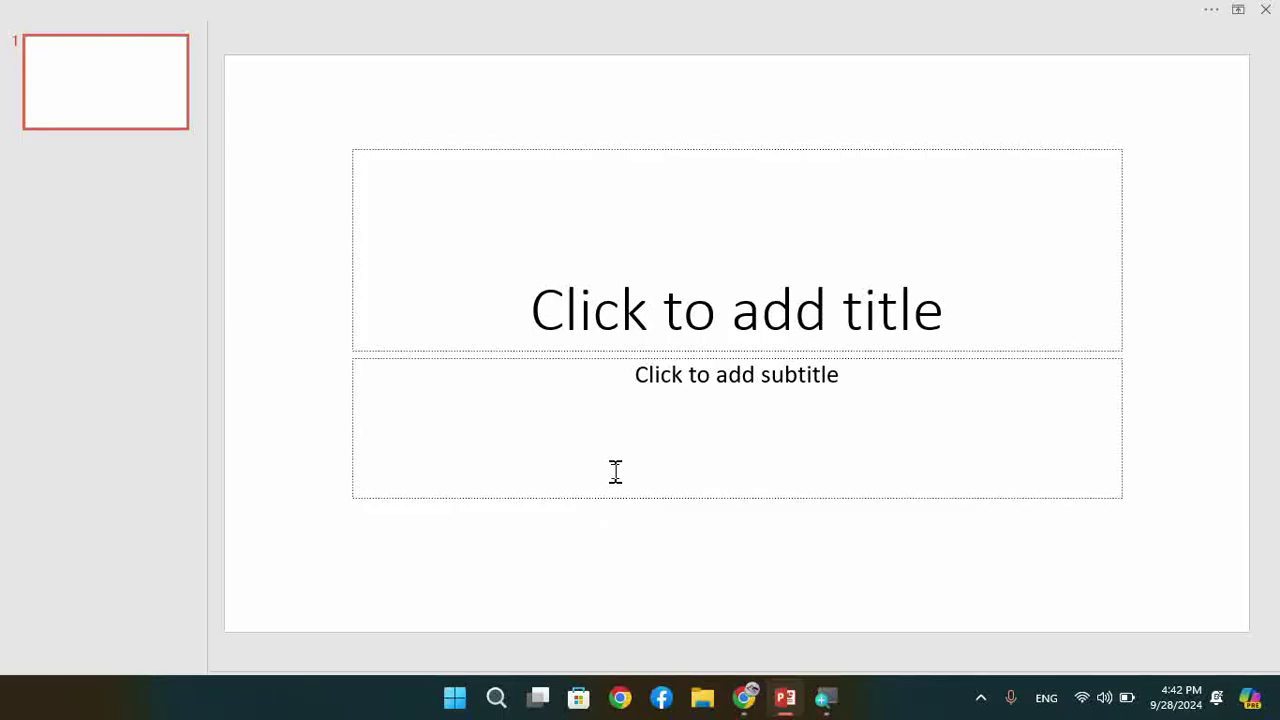
{"action": "left_click", "coordinate": [1238, 10]}
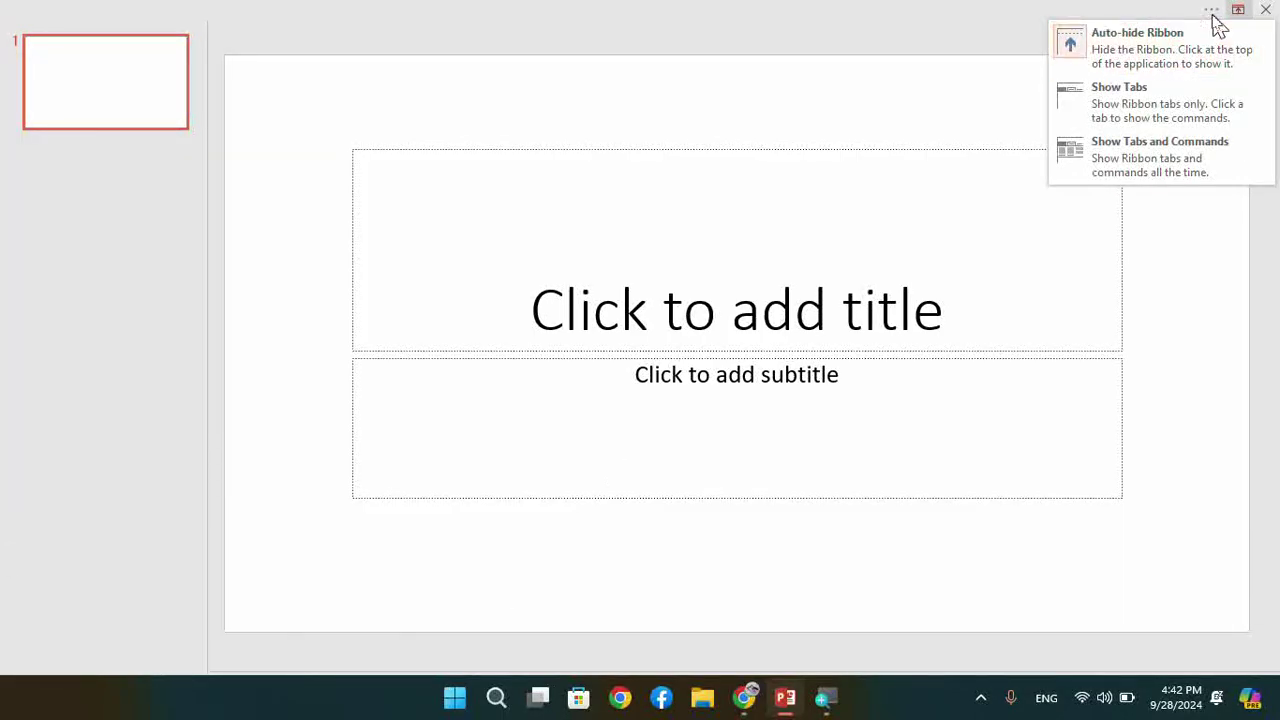
Step: Switch the ribbon to Show Tabs, then to Show Tabs and Commands
{"action": "left_click", "coordinate": [1212, 12]}
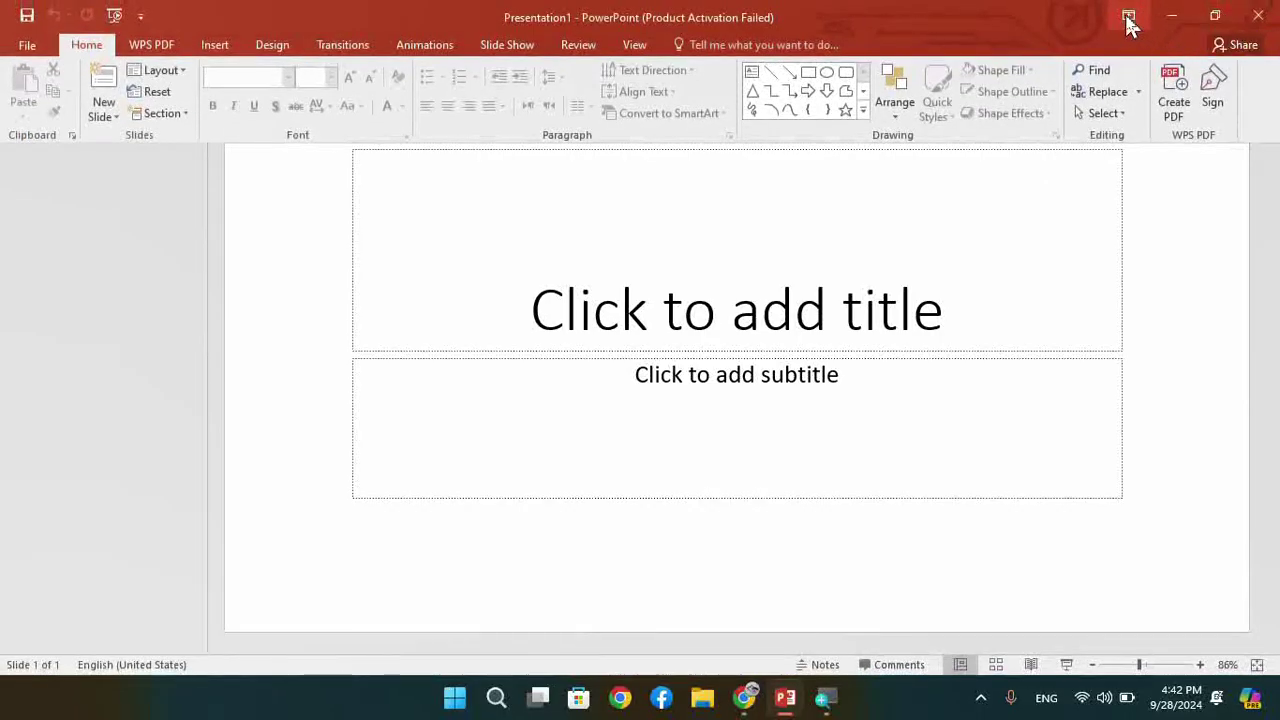
{"action": "left_click", "coordinate": [1128, 18]}
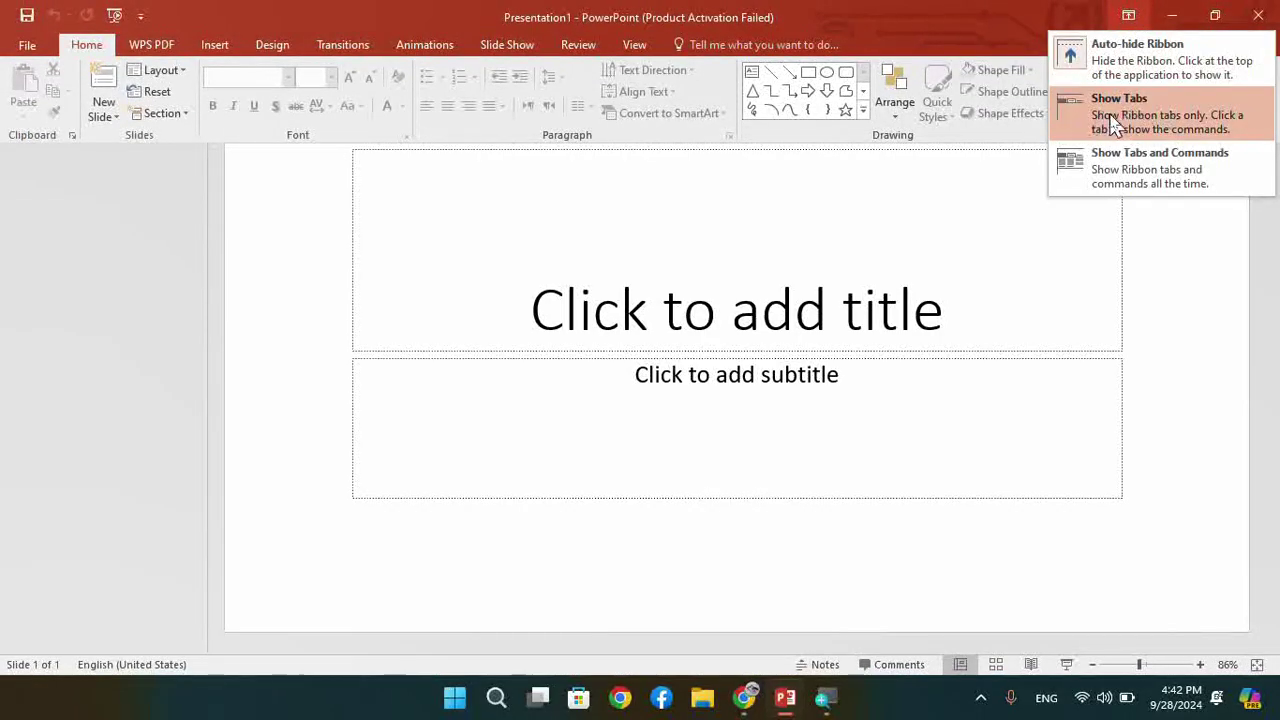
{"action": "left_click", "coordinate": [1113, 122]}
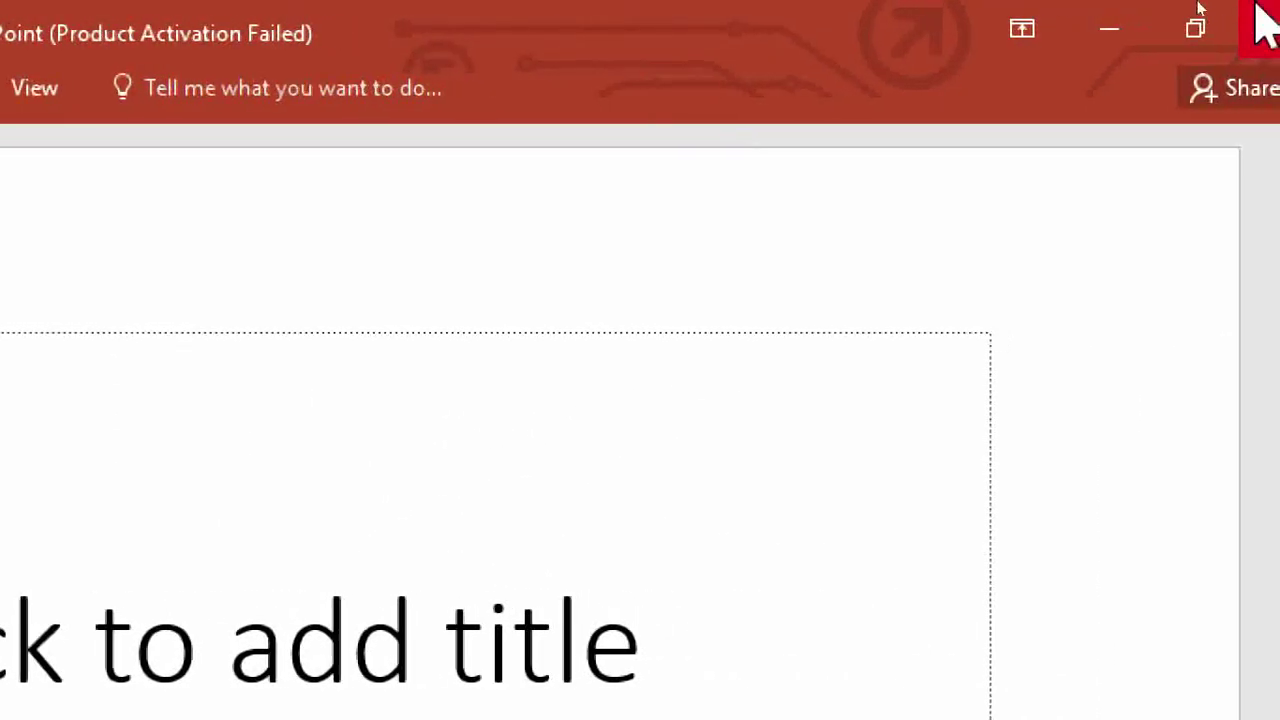
{"action": "left_click", "coordinate": [1057, 35]}
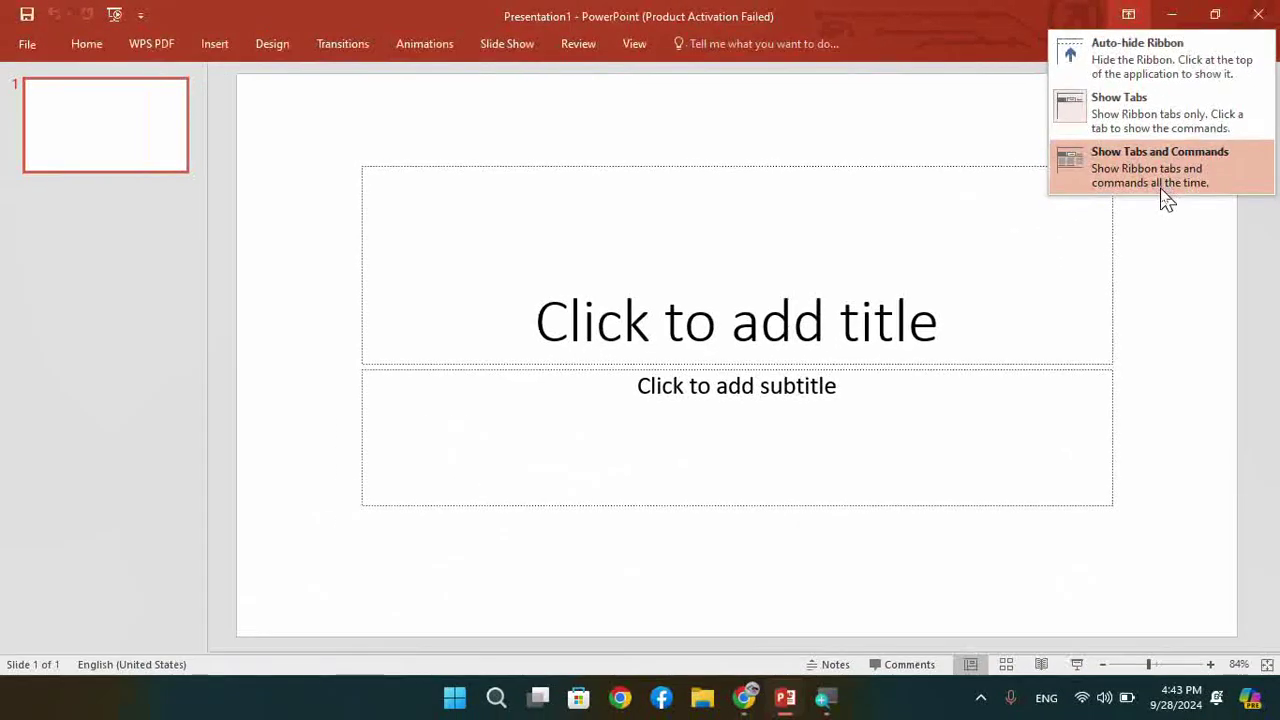
{"action": "left_click", "coordinate": [1172, 190]}
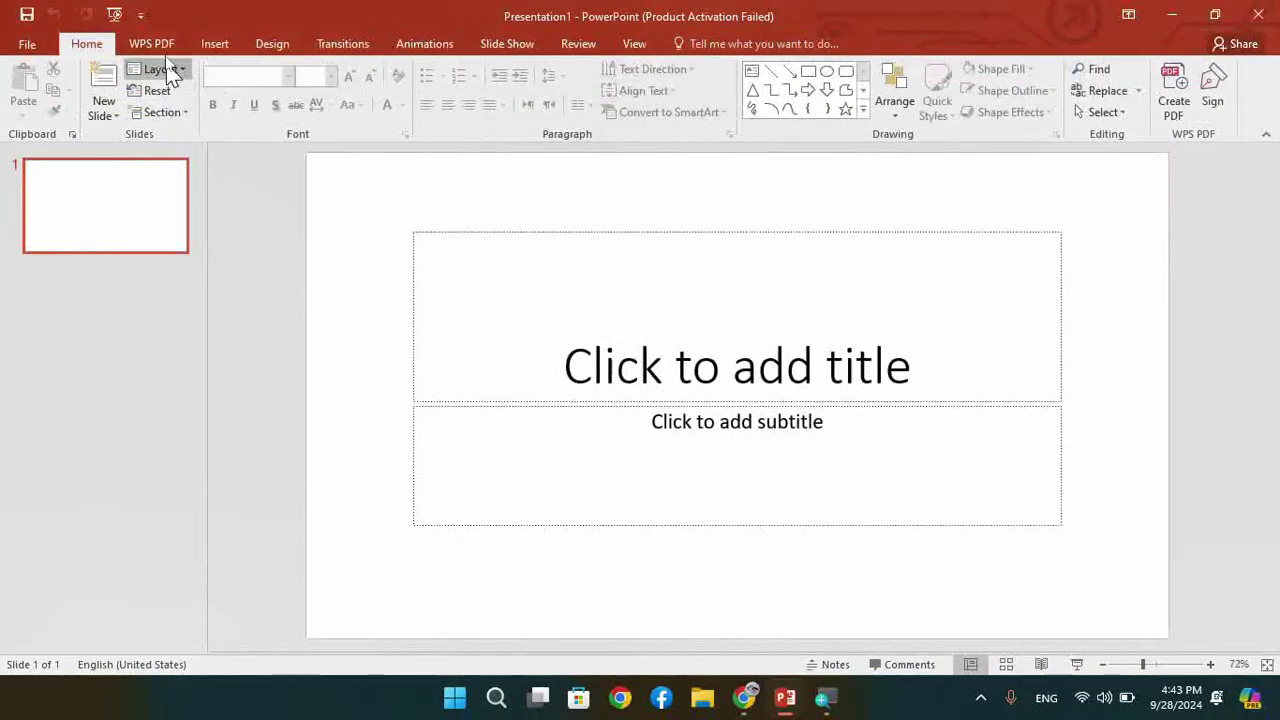
Step: Browse the WPS PDF, Insert, Design and Home tabs and the Quick Access Toolbar list, ending on Design
{"action": "left_click", "coordinate": [170, 46]}
{"action": "left_click", "coordinate": [213, 45]}
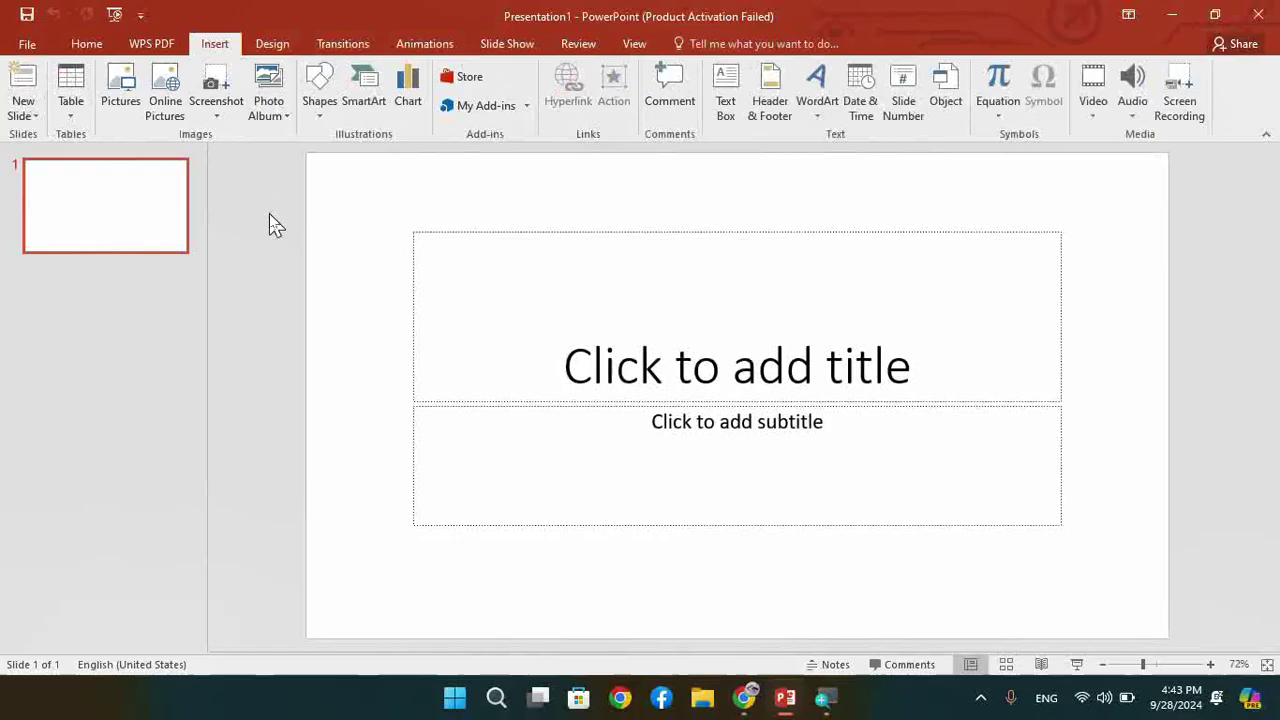
{"action": "left_click", "coordinate": [272, 44]}
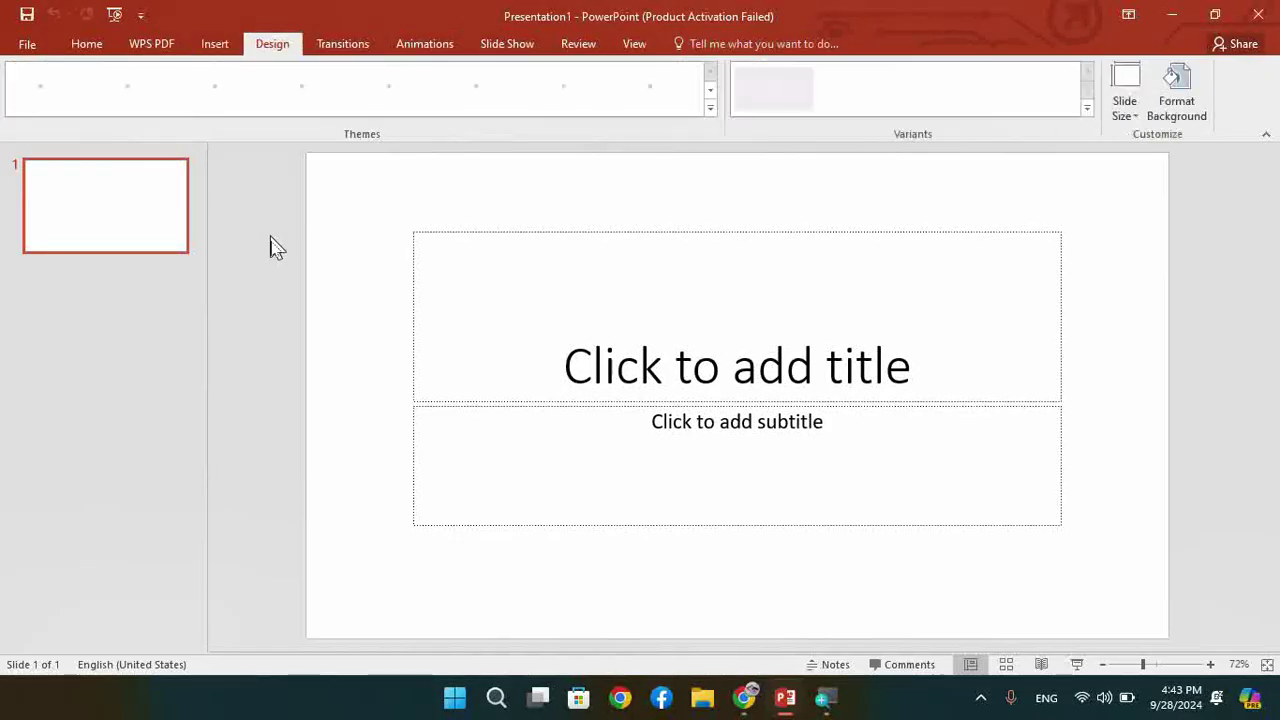
{"action": "left_click", "coordinate": [95, 48]}
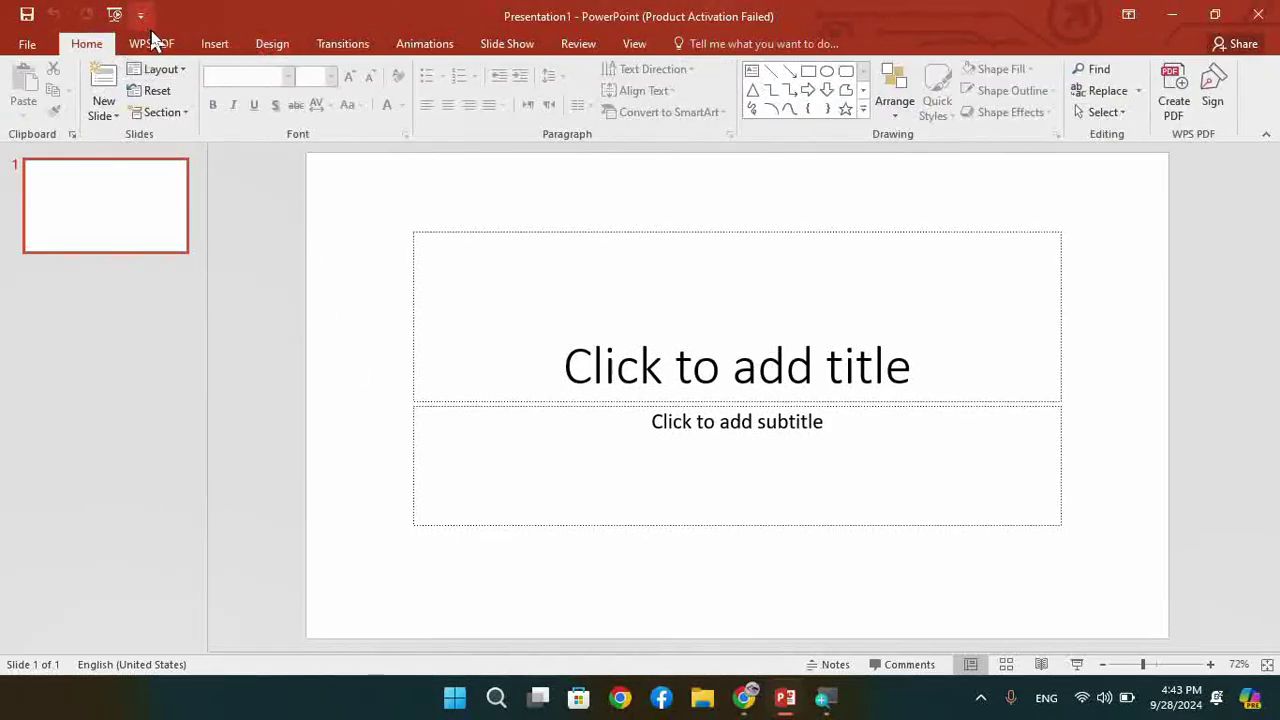
{"action": "left_click", "coordinate": [140, 14]}
{"action": "left_click", "coordinate": [276, 30]}
{"action": "left_click", "coordinate": [285, 46]}
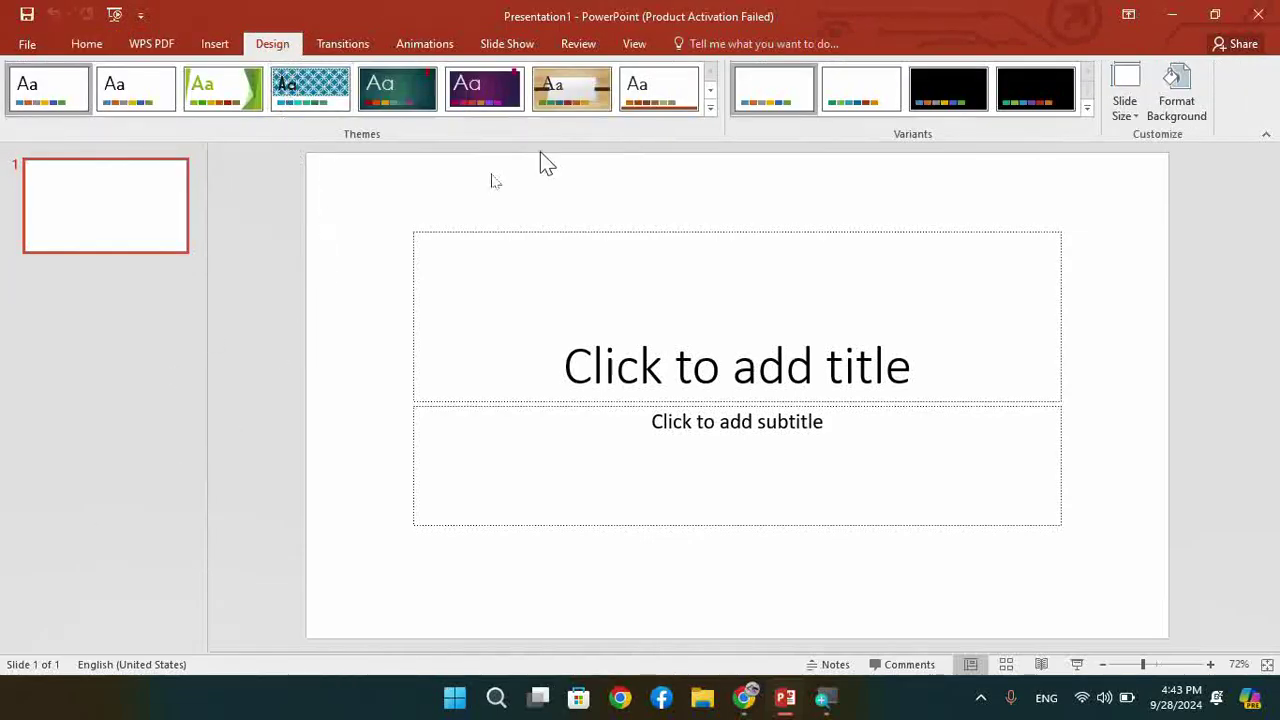
Step: Set the ribbon to Auto-hide Ribbon and reveal it temporarily from the top bar
{"action": "left_click", "coordinate": [1128, 15]}
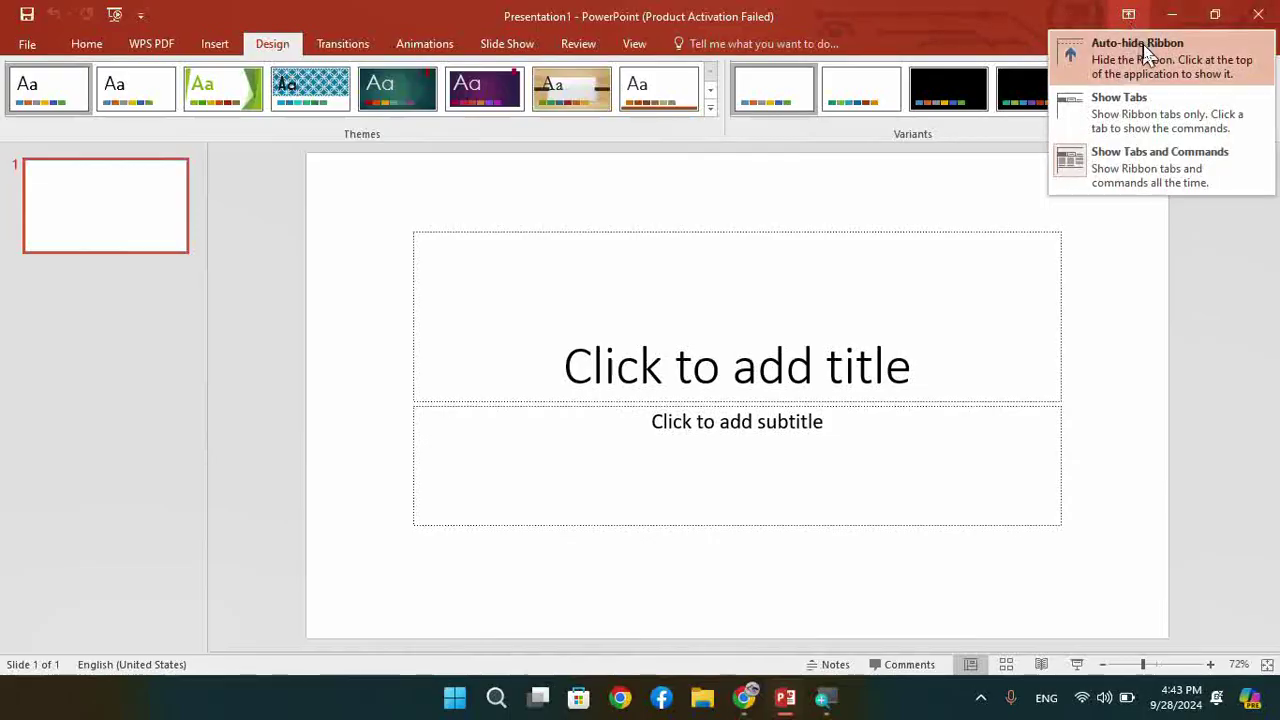
{"action": "left_click", "coordinate": [1147, 49]}
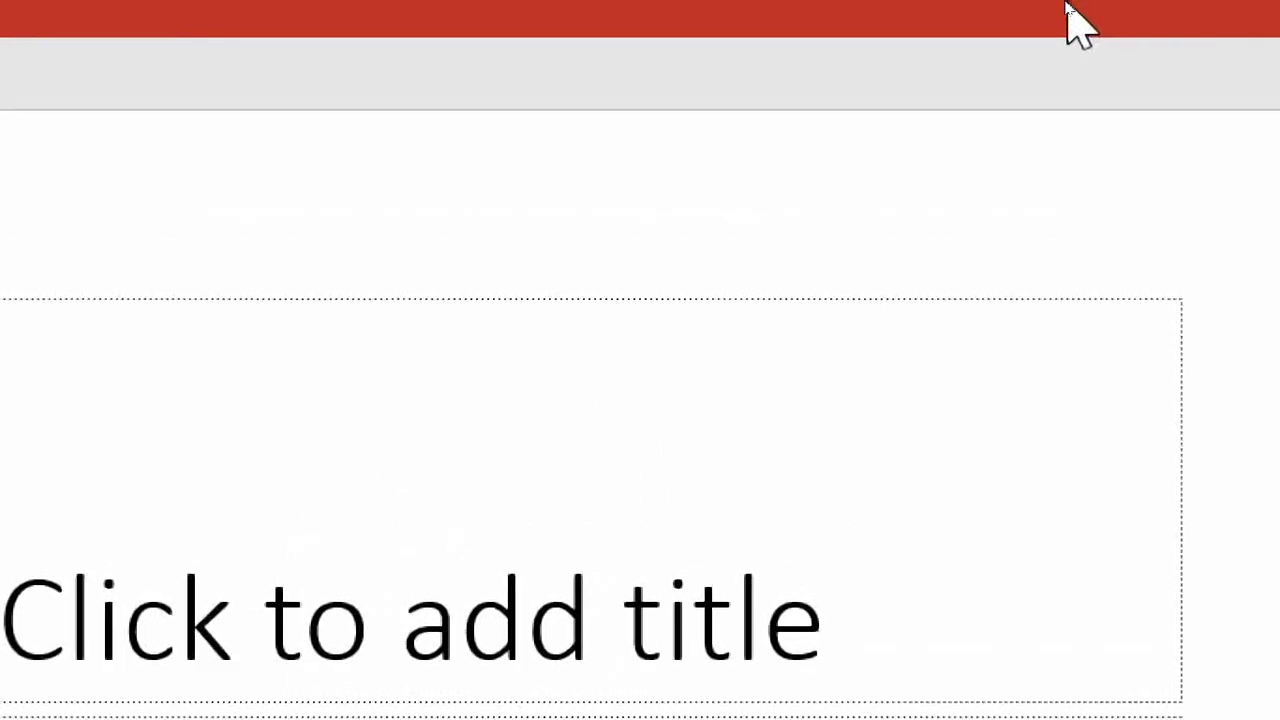
{"action": "left_click", "coordinate": [1070, 12]}
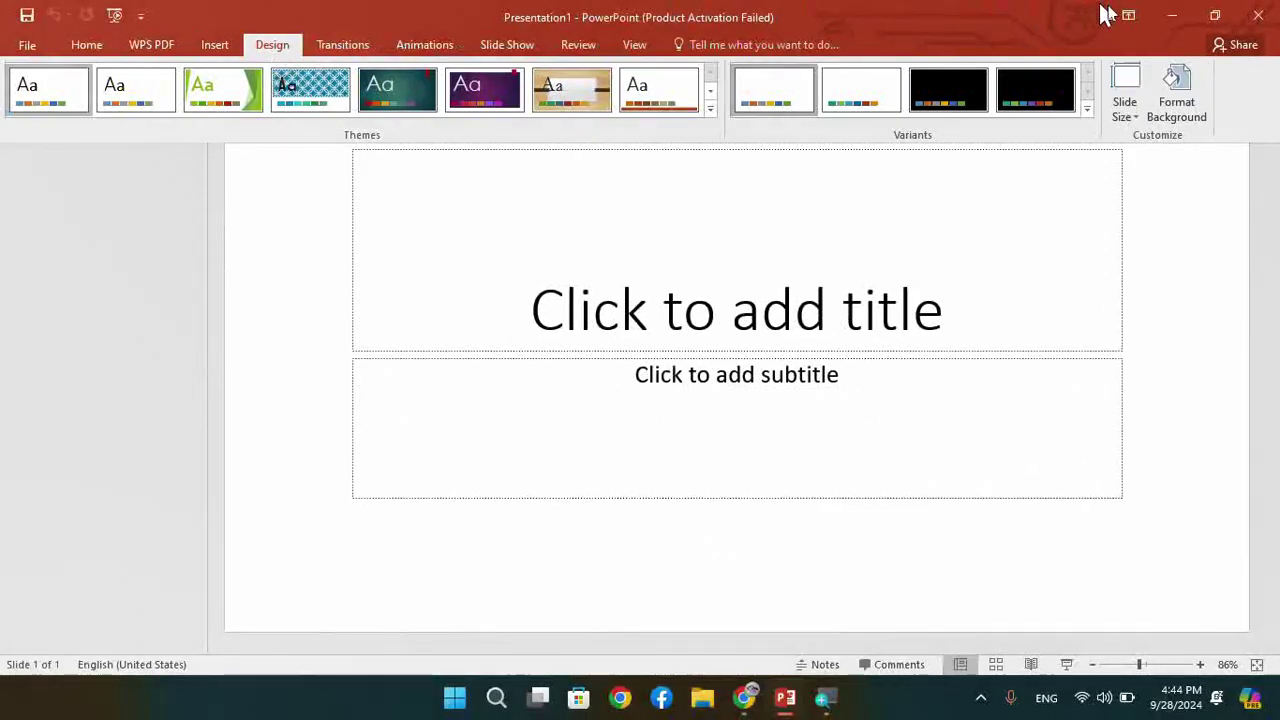
Step: Switch the ribbon to Show Tabs, peek at the Animations commands, then collapse them
{"action": "left_click", "coordinate": [1127, 15]}
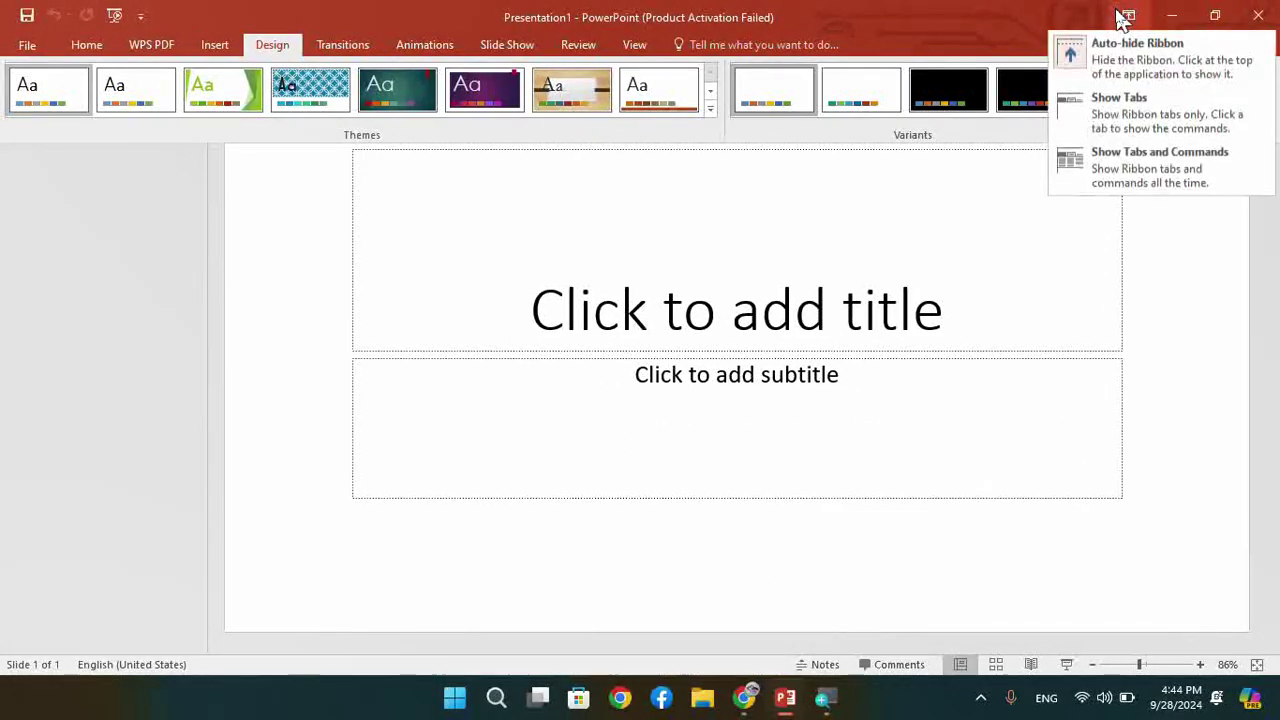
{"action": "left_click", "coordinate": [1134, 110]}
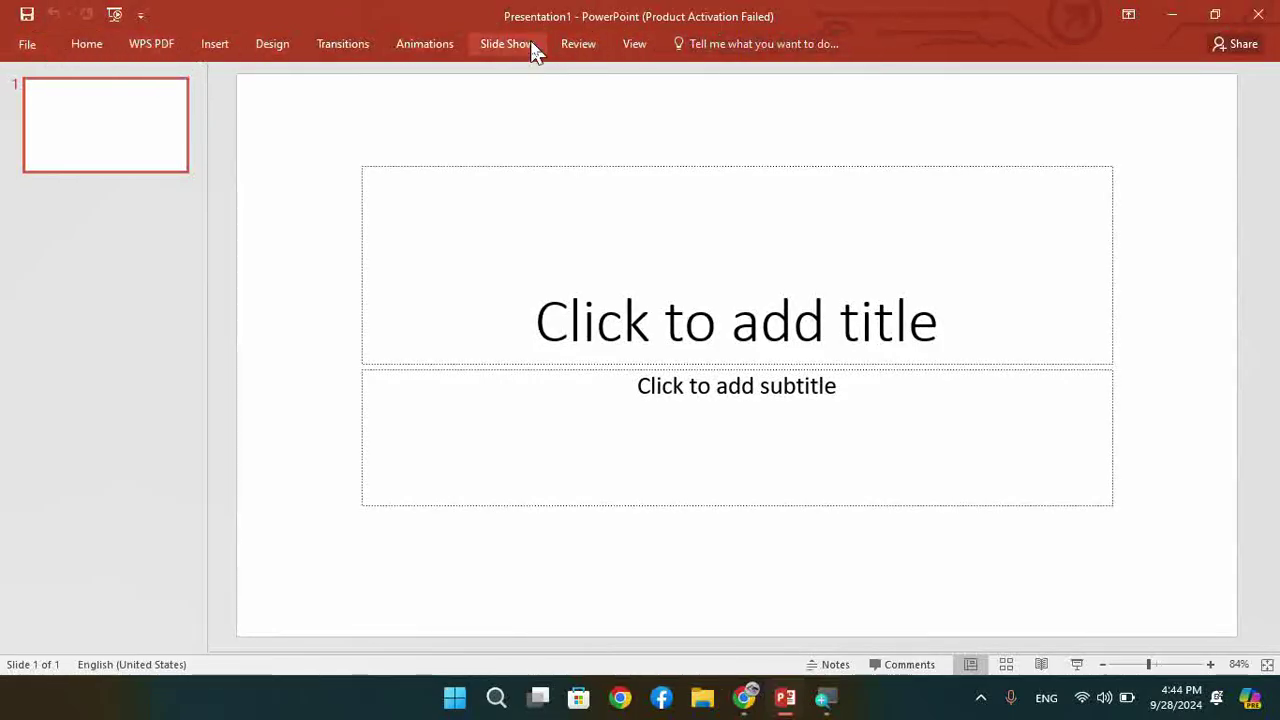
{"action": "left_click", "coordinate": [420, 44]}
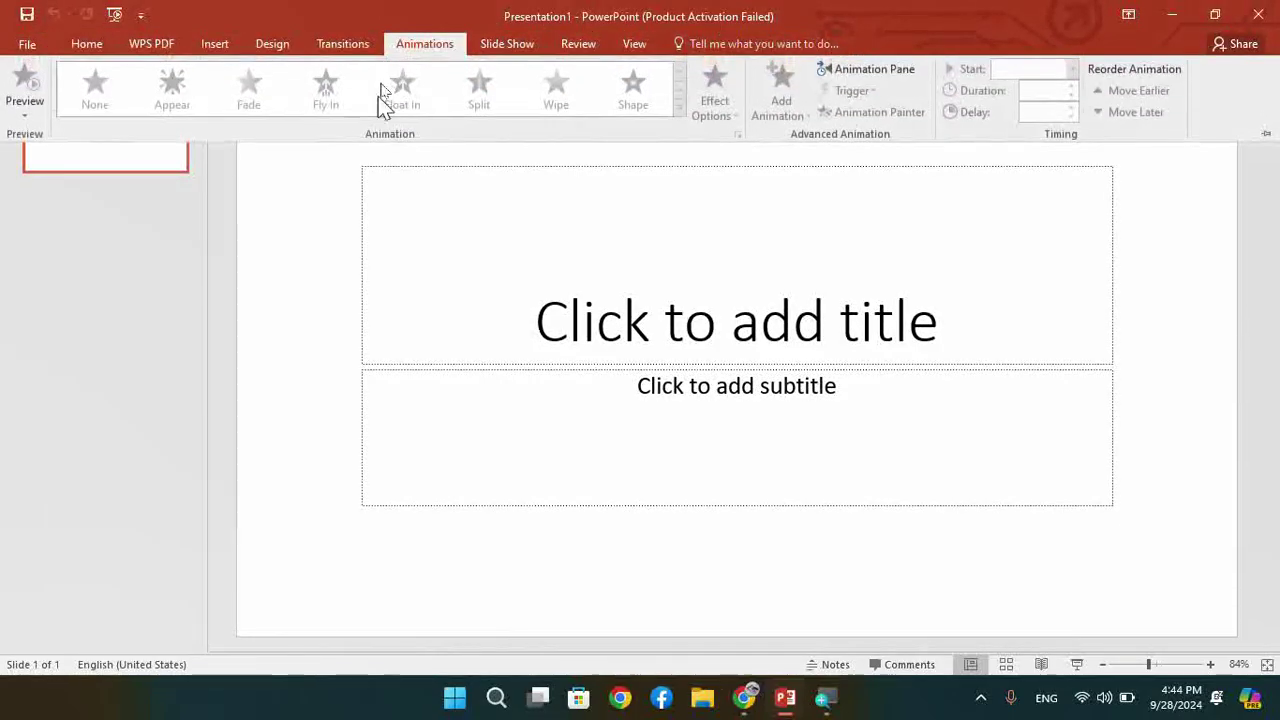
{"action": "left_click", "coordinate": [443, 177]}
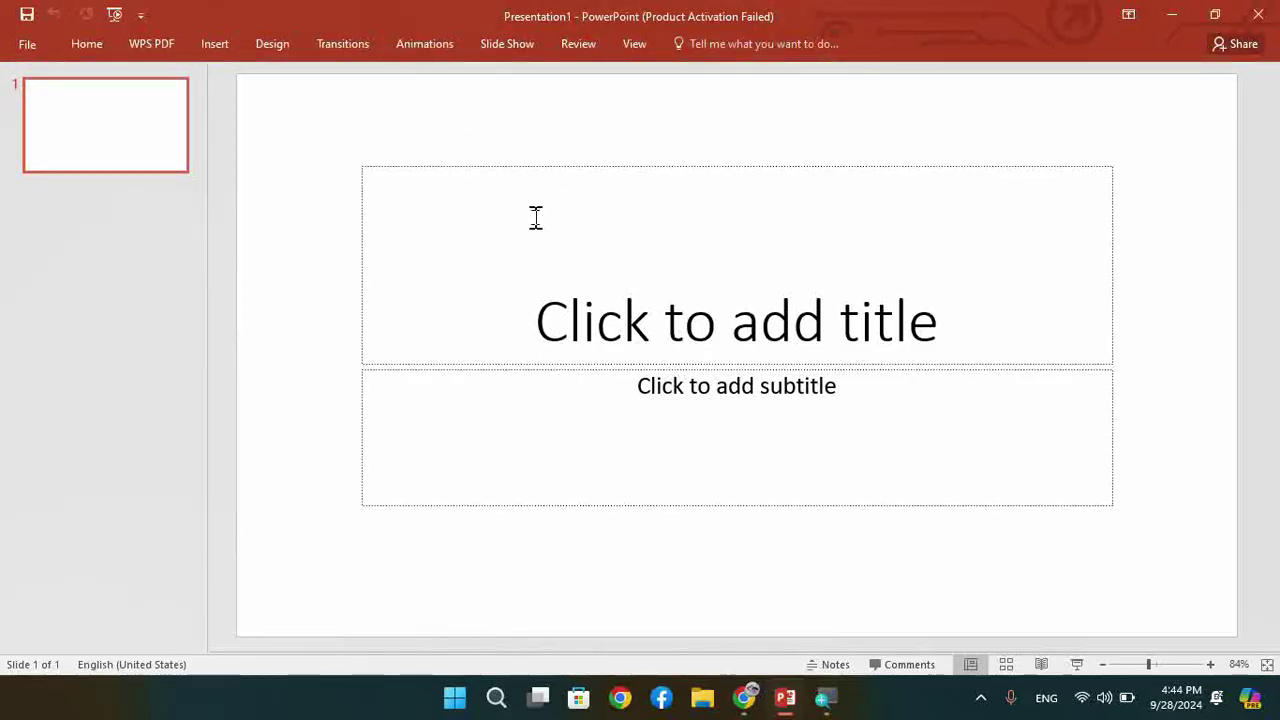
{"action": "left_click", "coordinate": [1128, 14]}
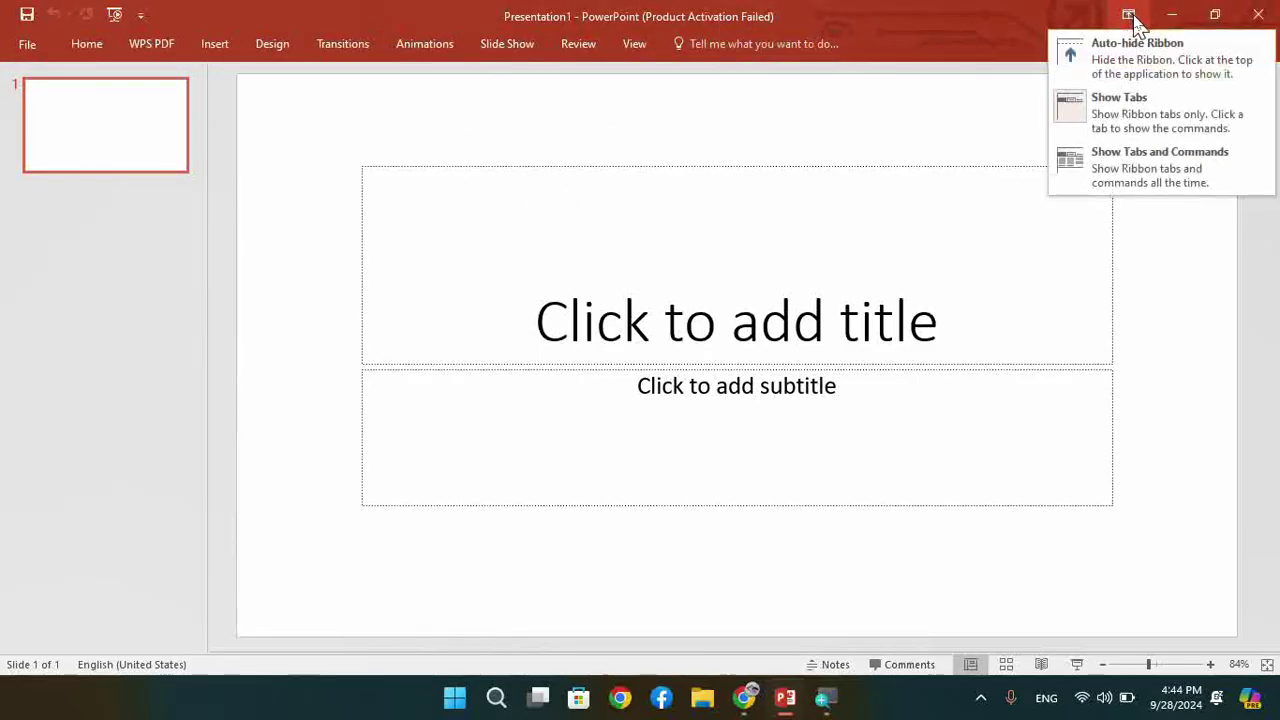
Step: Select Show Tabs and Commands so the Animations commands stay permanently visible
{"action": "left_click", "coordinate": [1113, 172]}
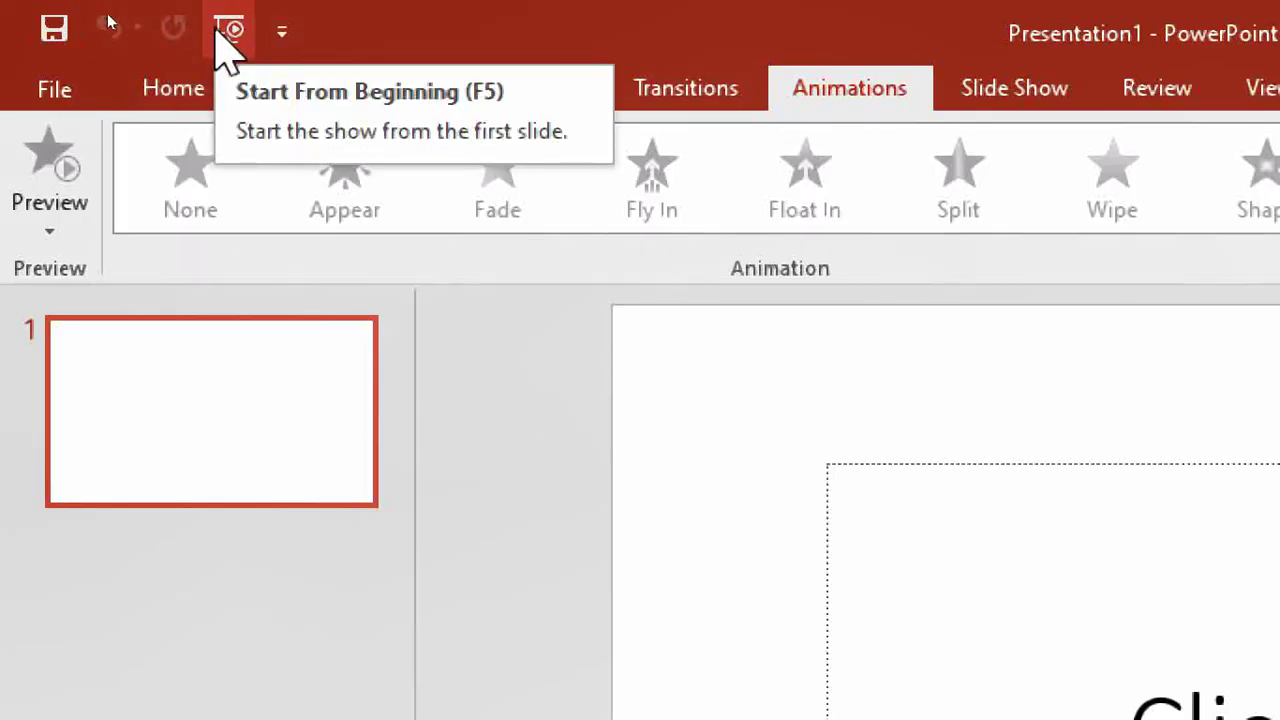
{"action": "left_click", "coordinate": [229, 30]}
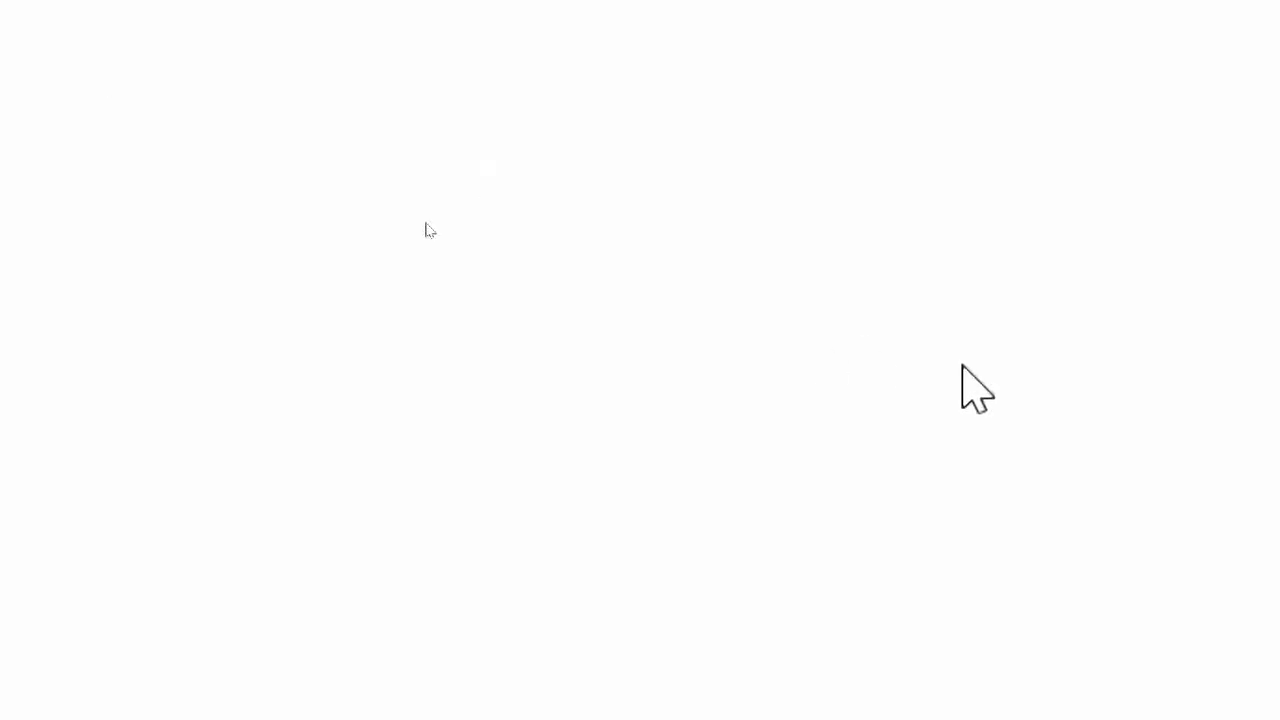
{"action": "key", "text": "Escape"}
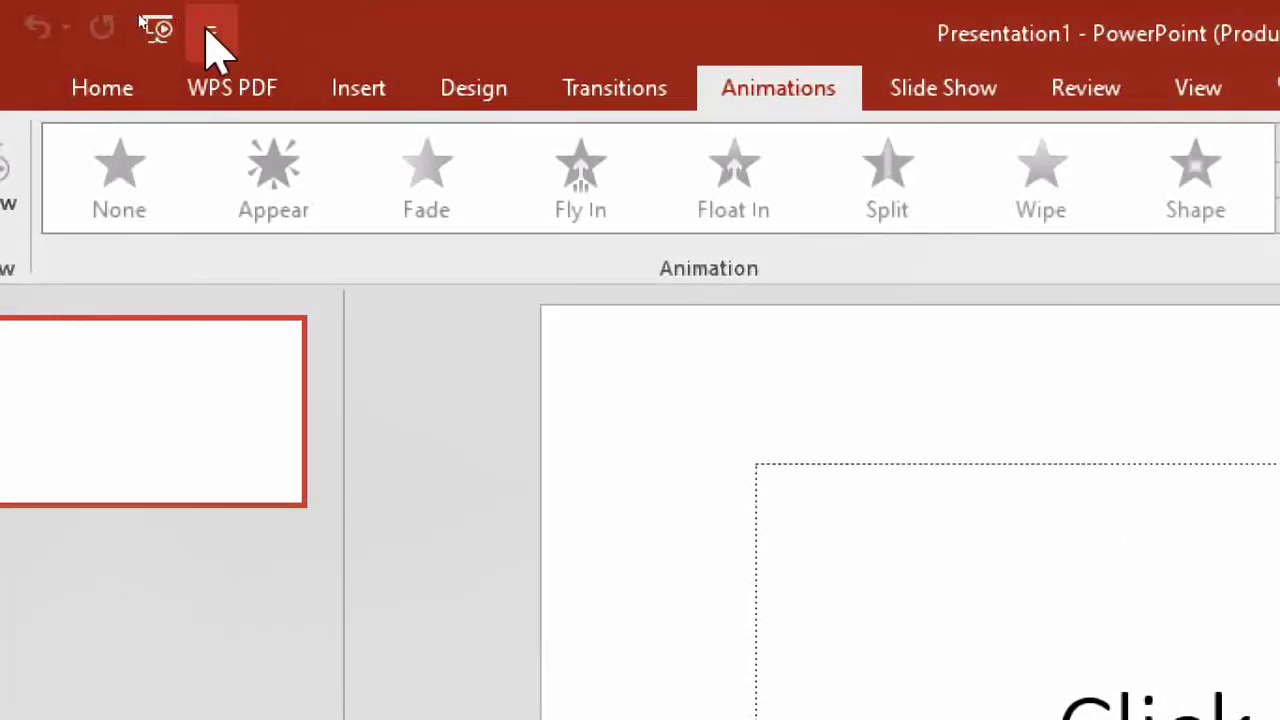
{"action": "left_click", "coordinate": [211, 30]}
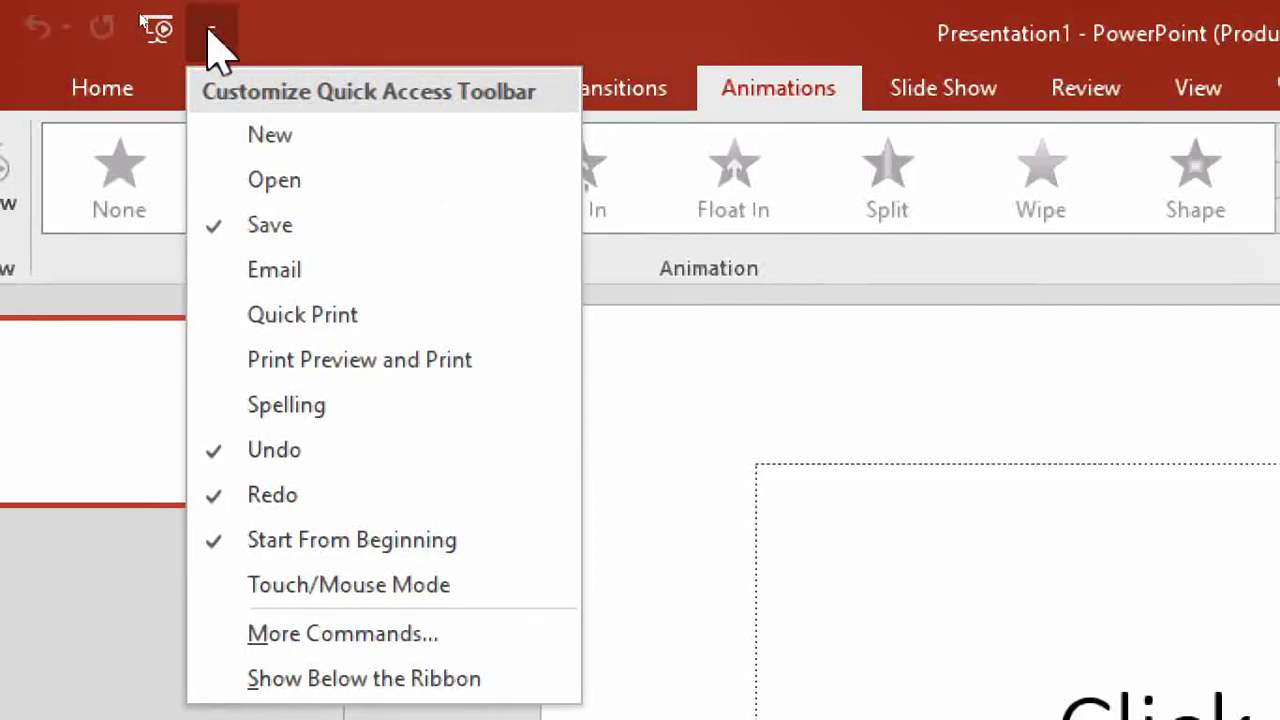
{"action": "left_click", "coordinate": [211, 30]}
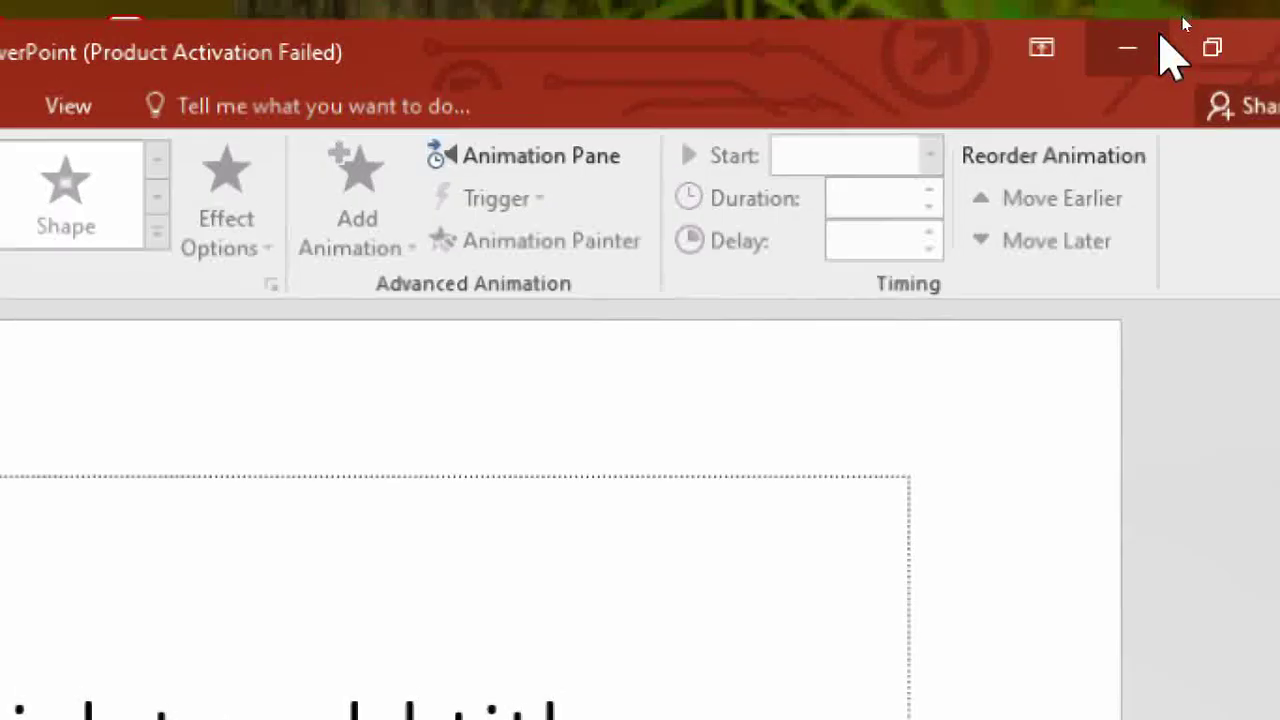
Step: Minimize PowerPoint, bring it back from the taskbar, then restore it down to a floating window
{"action": "left_click", "coordinate": [1160, 35]}
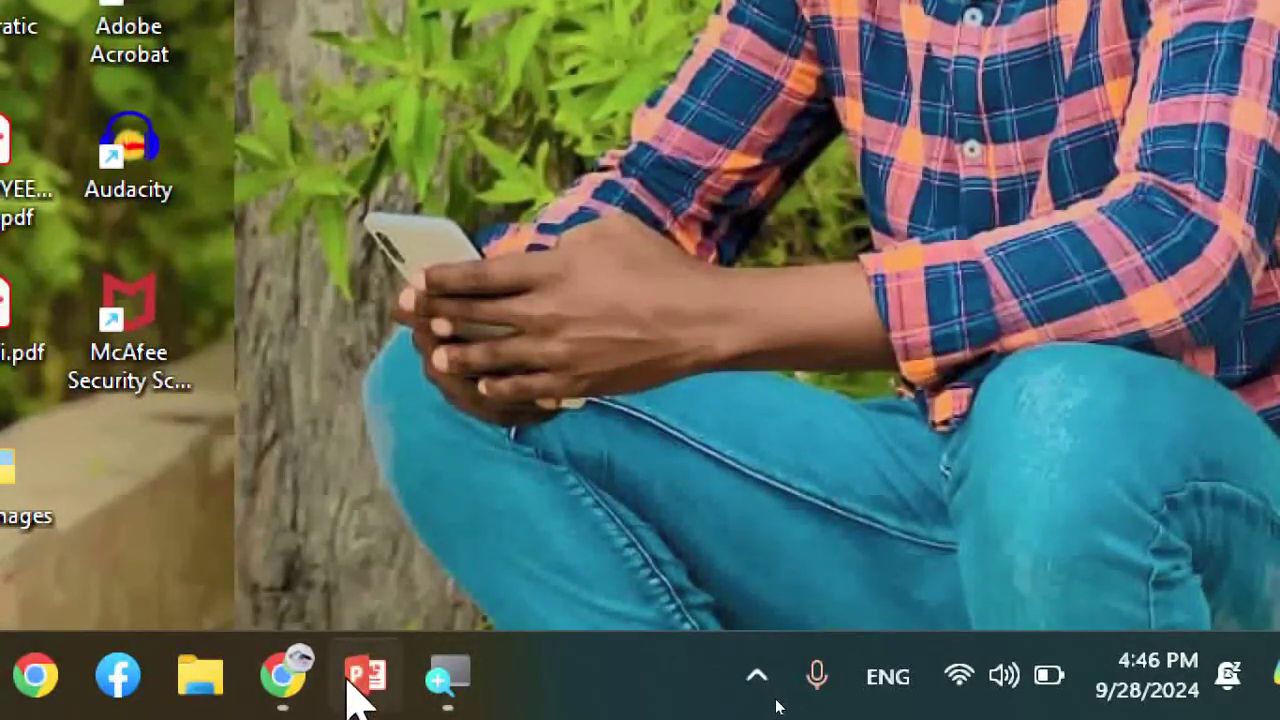
{"action": "left_click", "coordinate": [355, 677]}
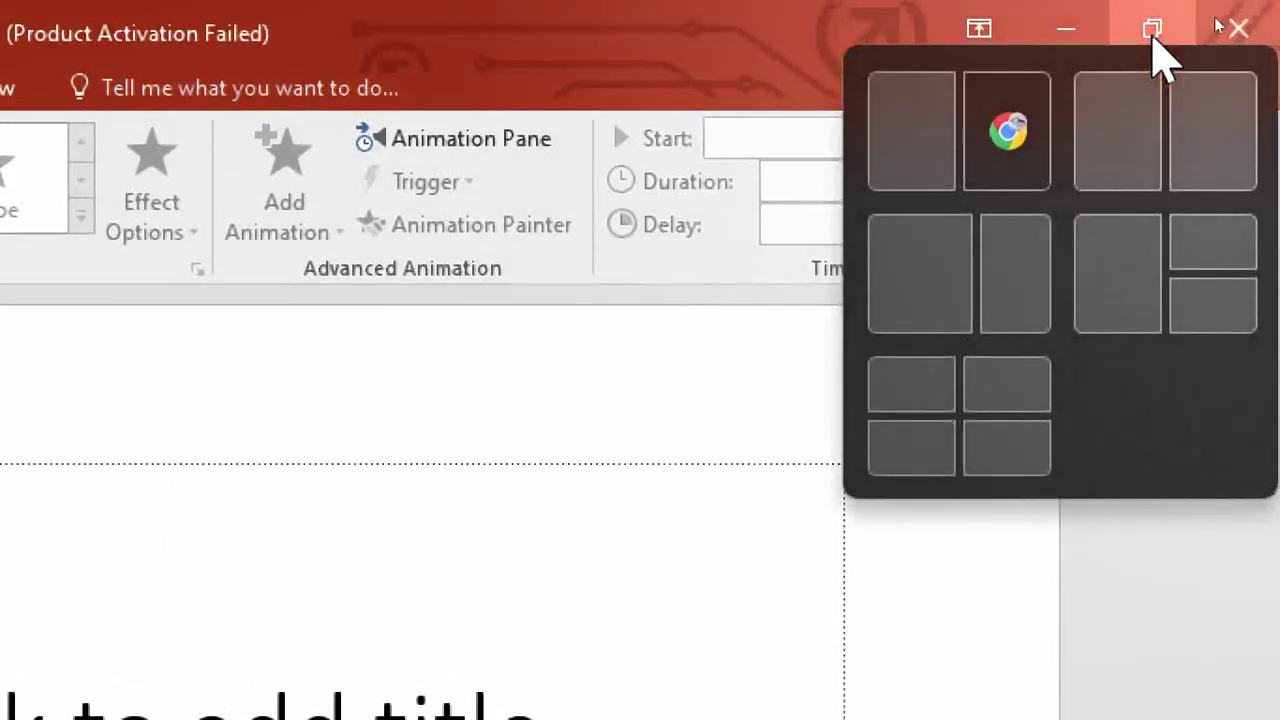
{"action": "left_click", "coordinate": [1152, 30]}
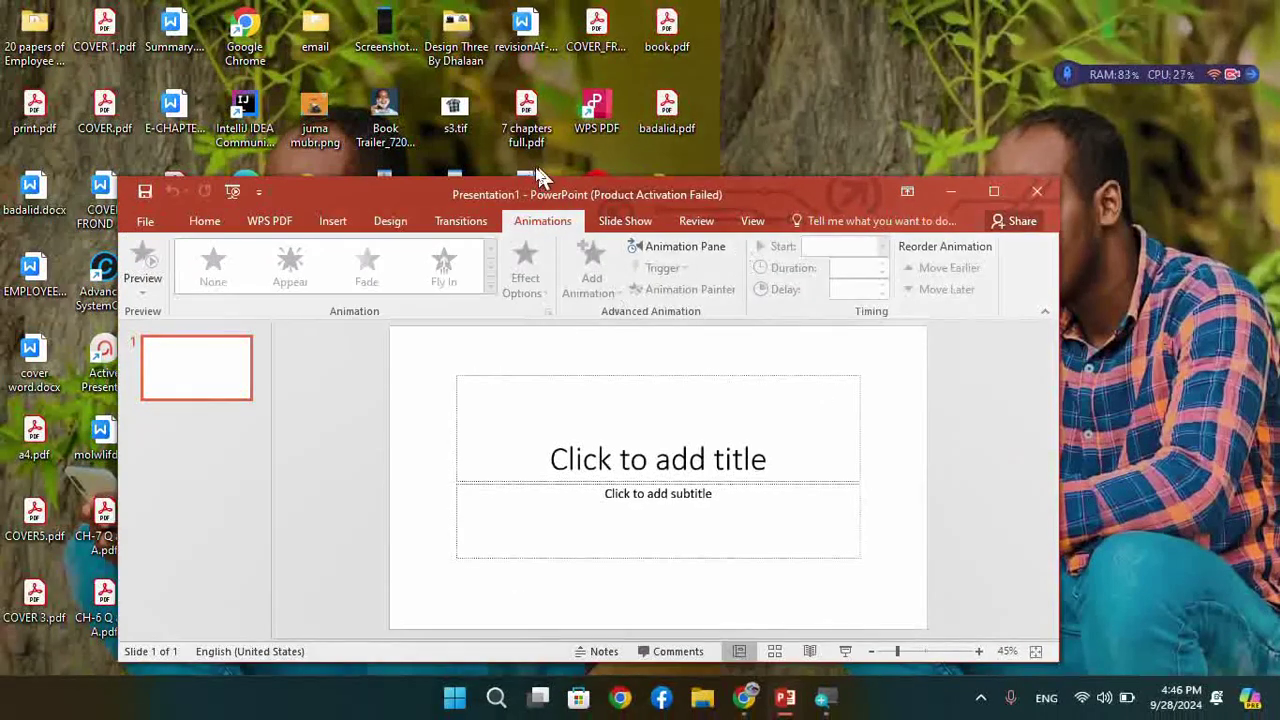
Step: Narrow then widen the window, maximize it, close PowerPoint, and show the hidden tray icons
{"action": "left_click_drag", "start_coordinate": [119, 300], "coordinate": [706, 312]}
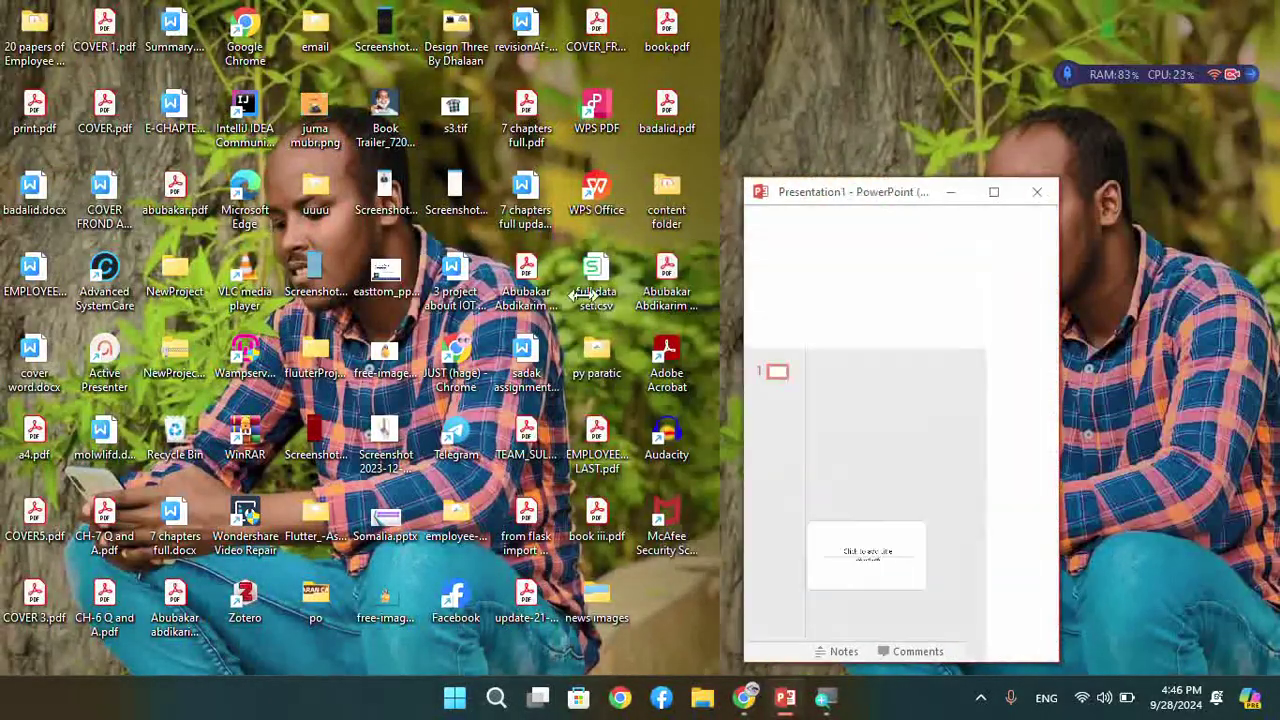
{"action": "left_click_drag", "start_coordinate": [706, 312], "coordinate": [8, 312]}
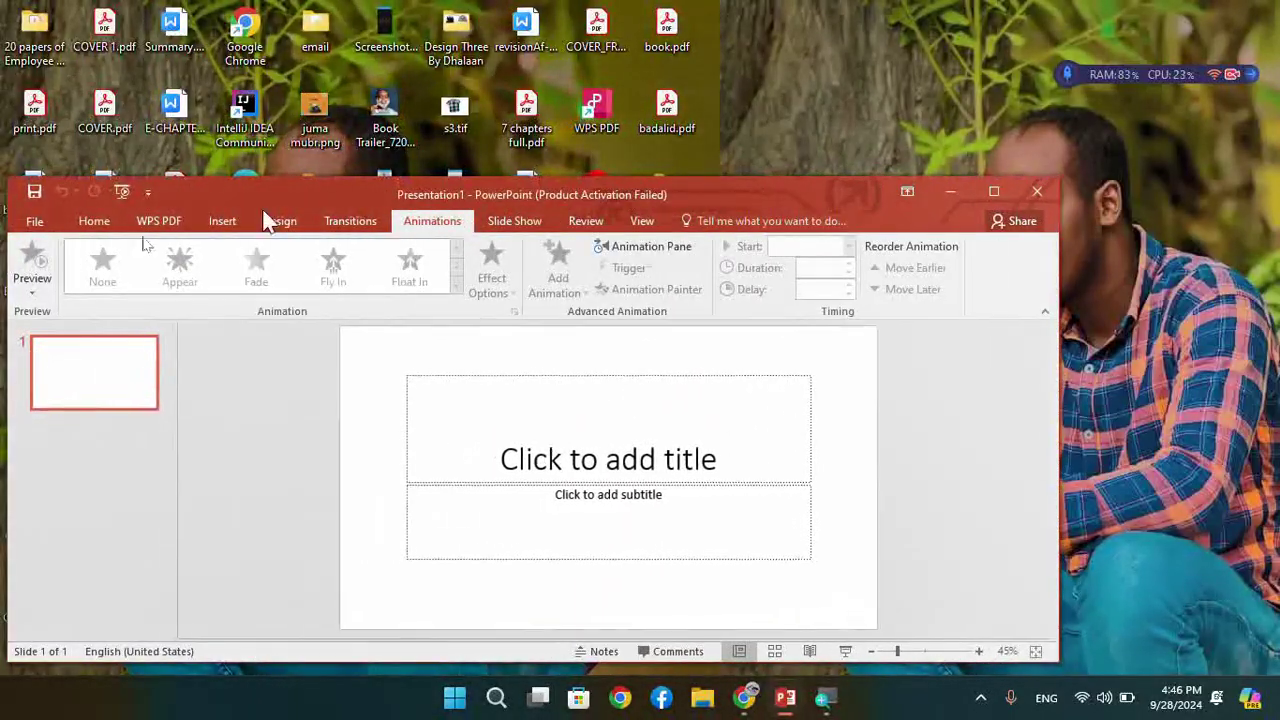
{"action": "left_click", "coordinate": [995, 192]}
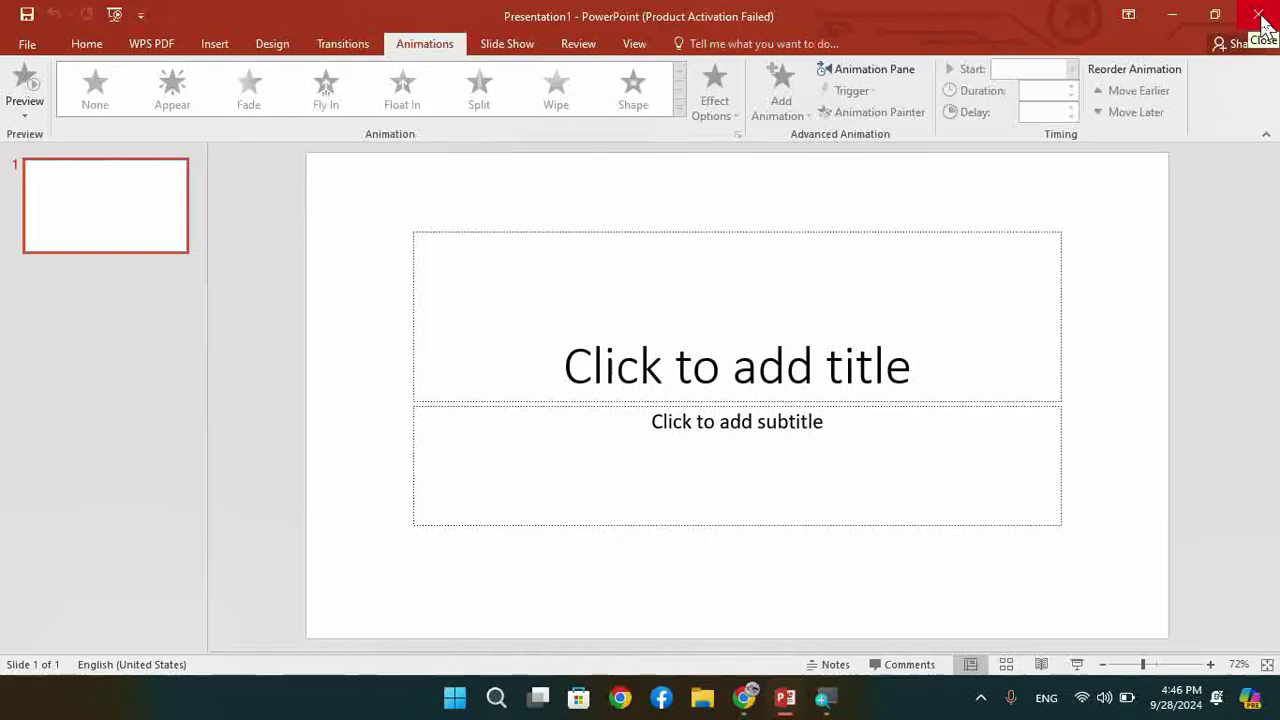
{"action": "left_click", "coordinate": [1258, 16]}
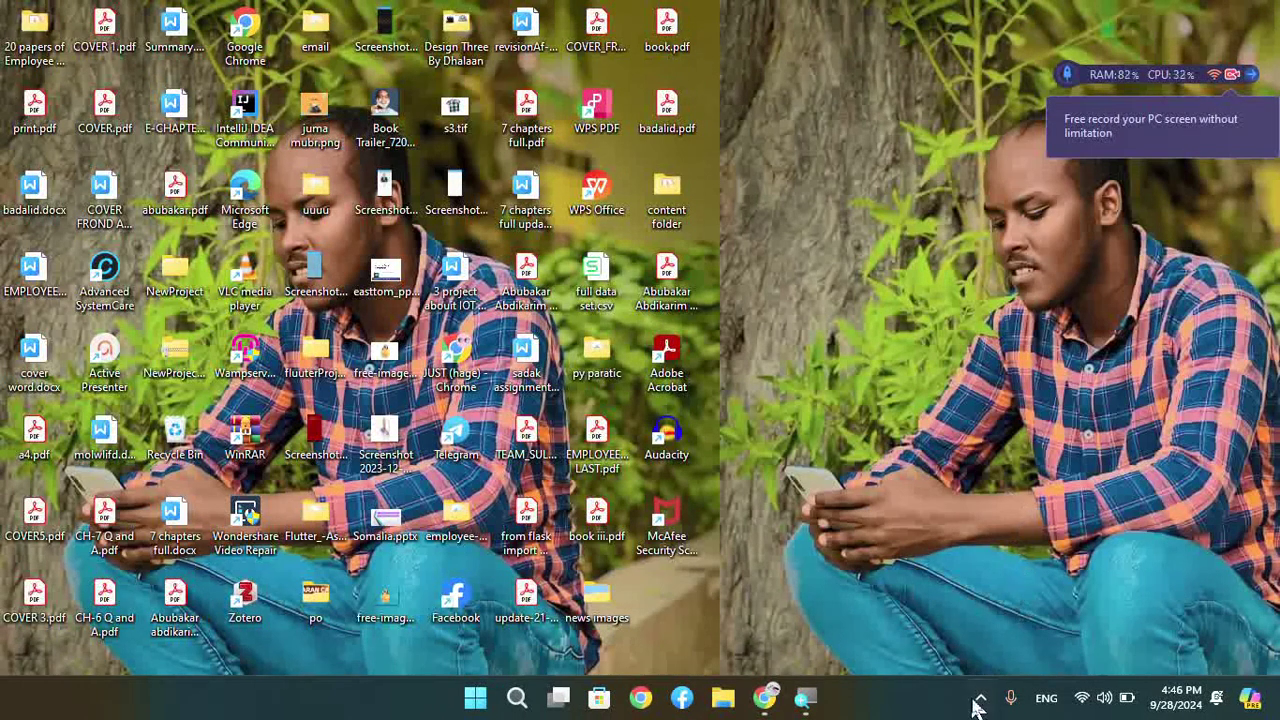
{"action": "left_click", "coordinate": [981, 699]}
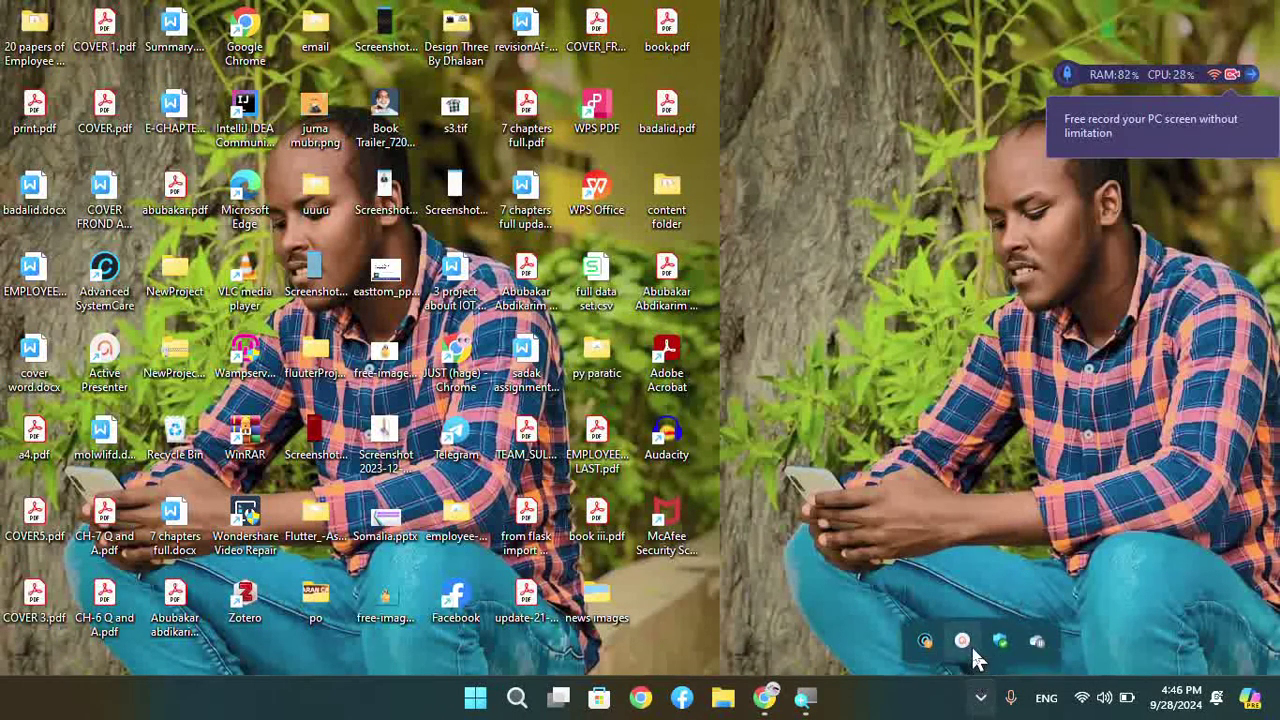